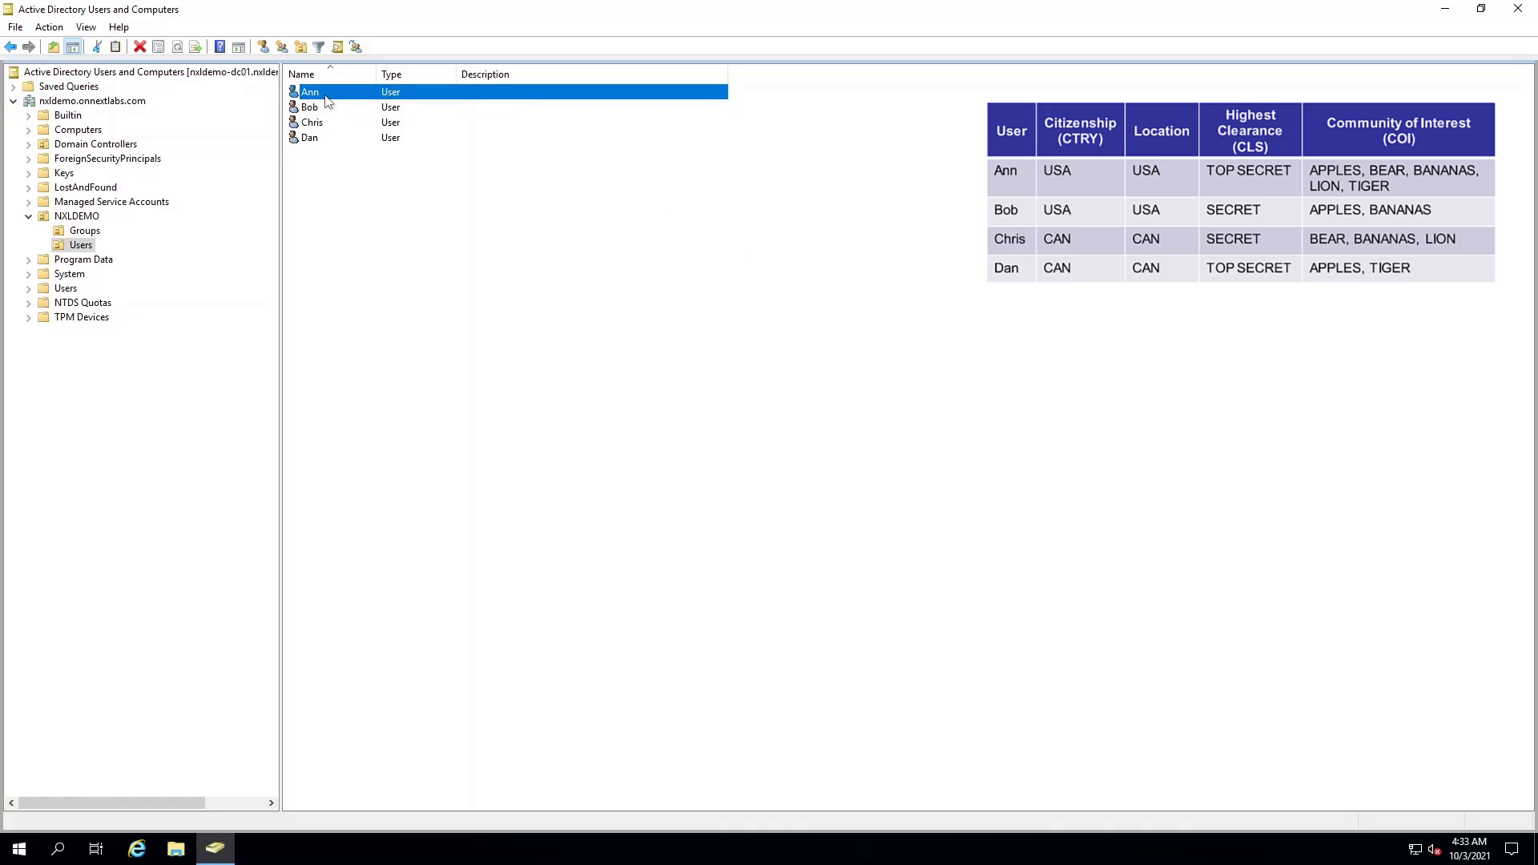
right_click(304, 92)
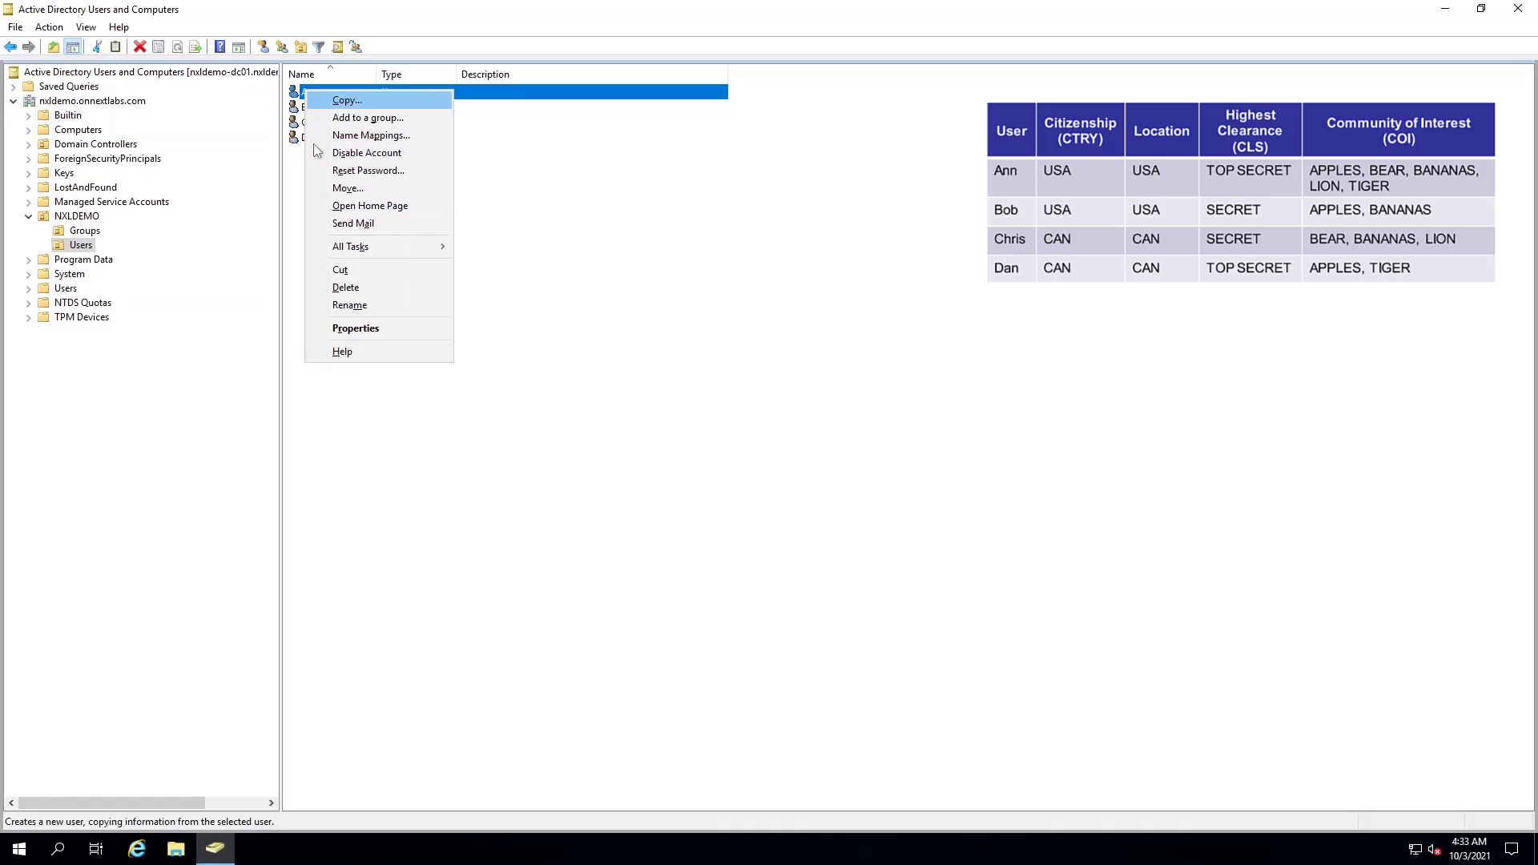
left_click(355, 329)
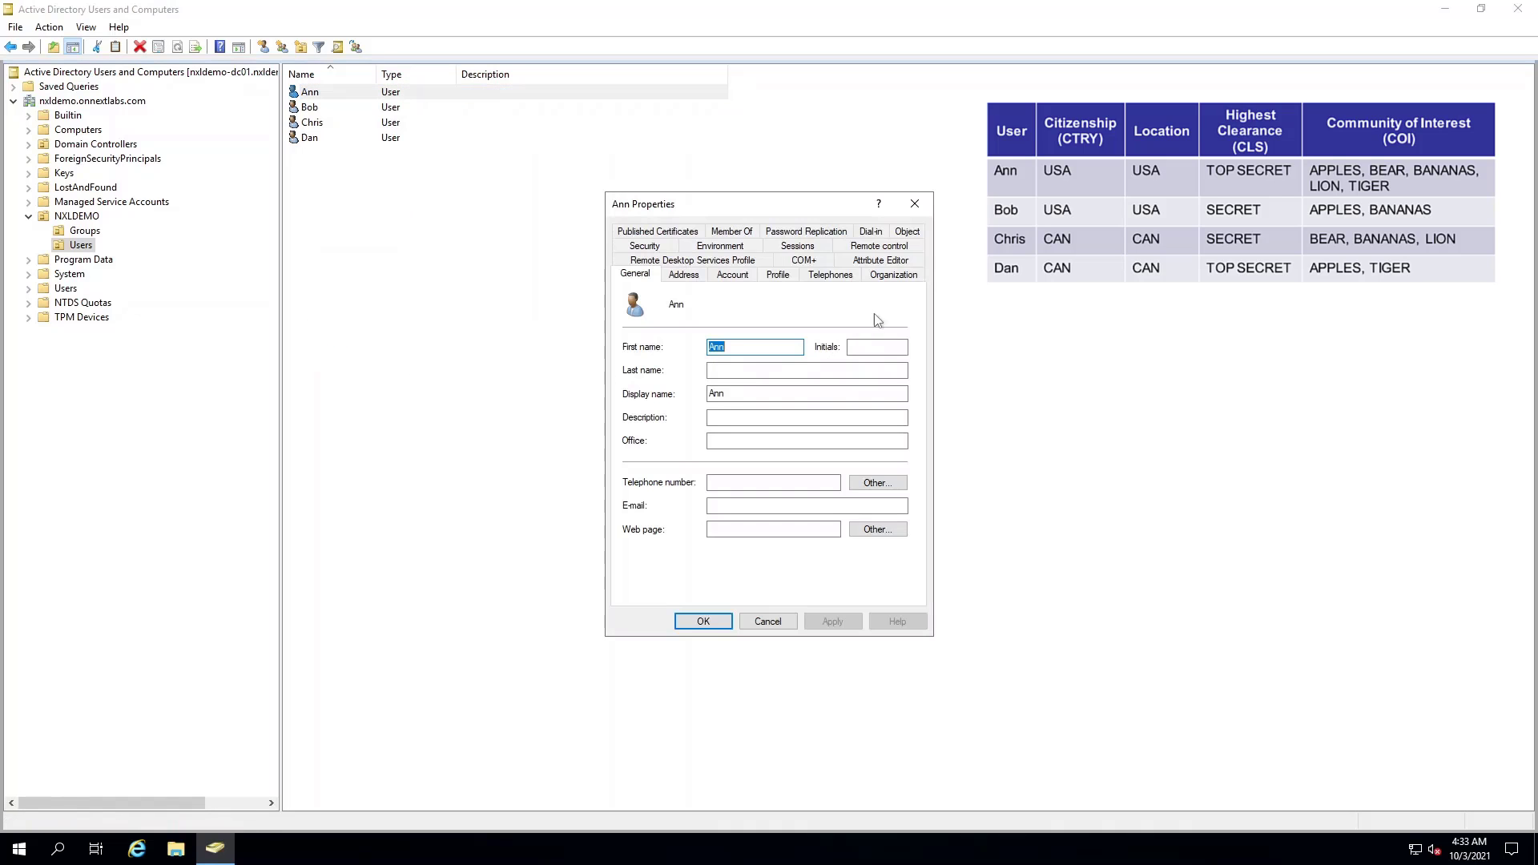
left_click(881, 260)
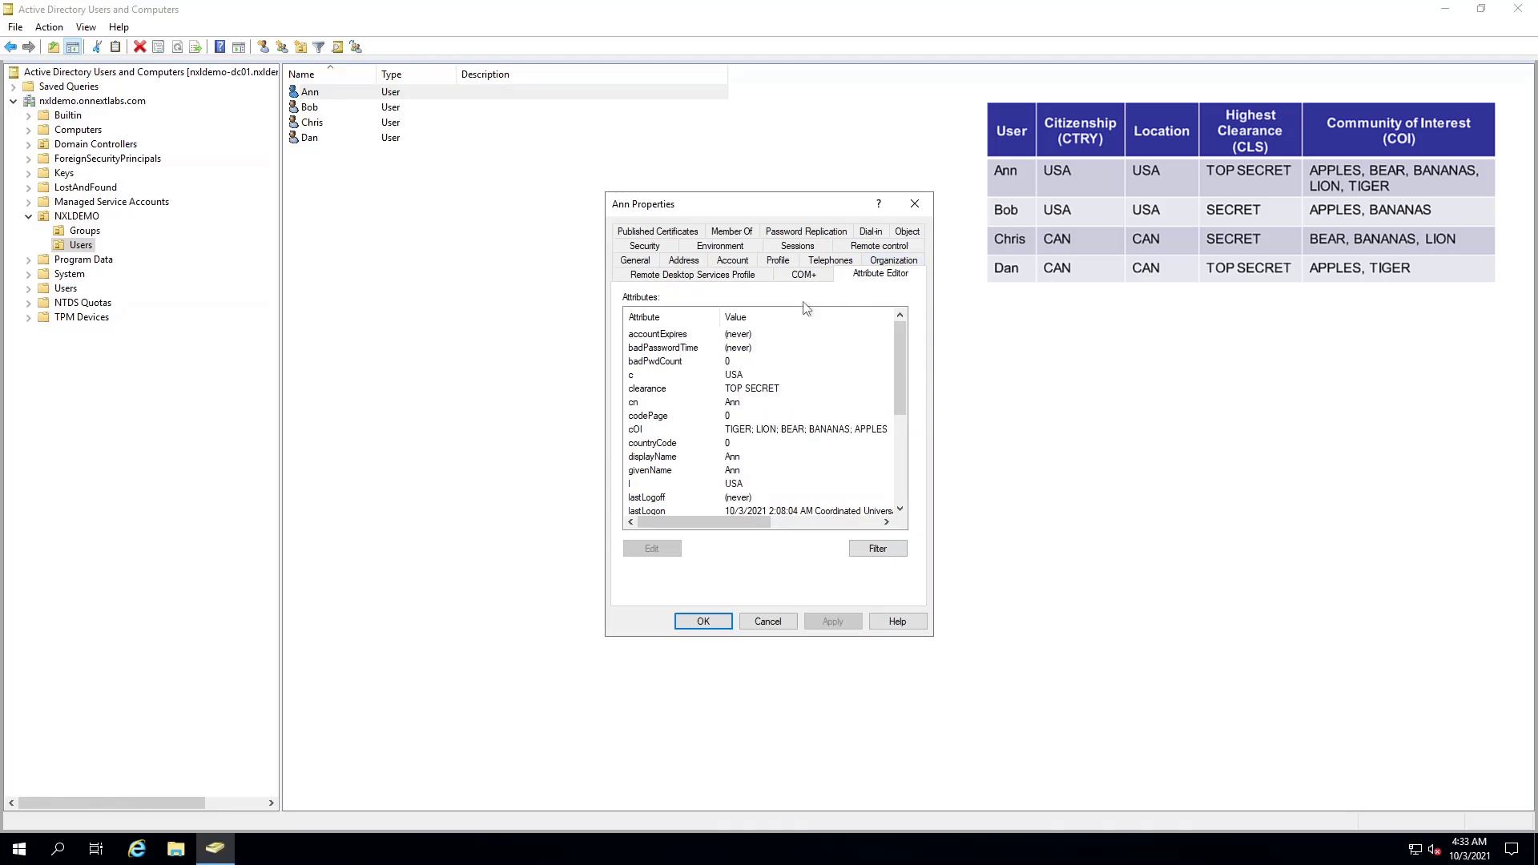
left_click(652, 376)
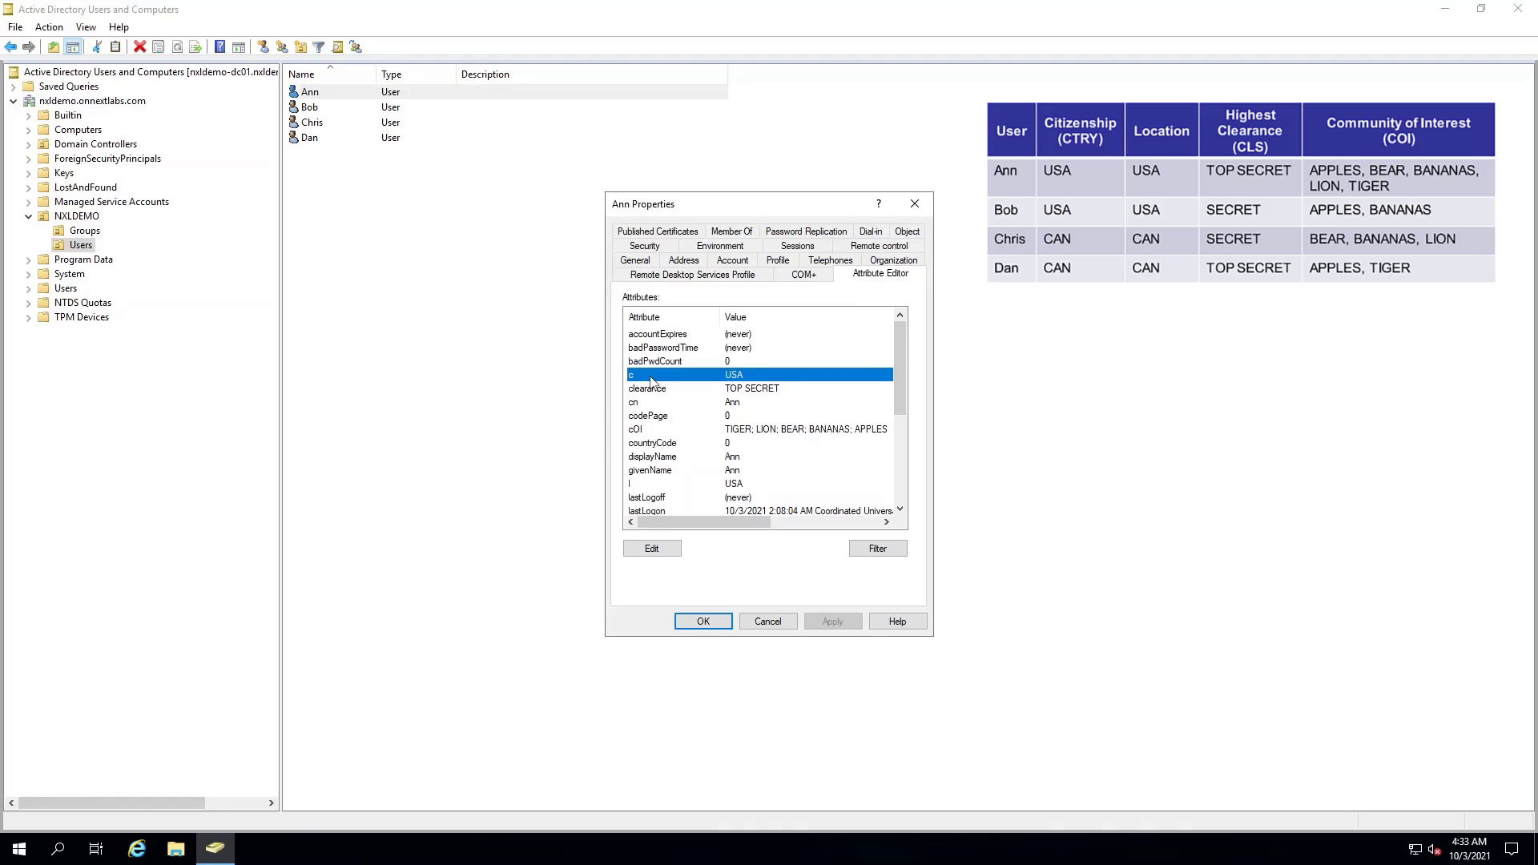
left_click(650, 392)
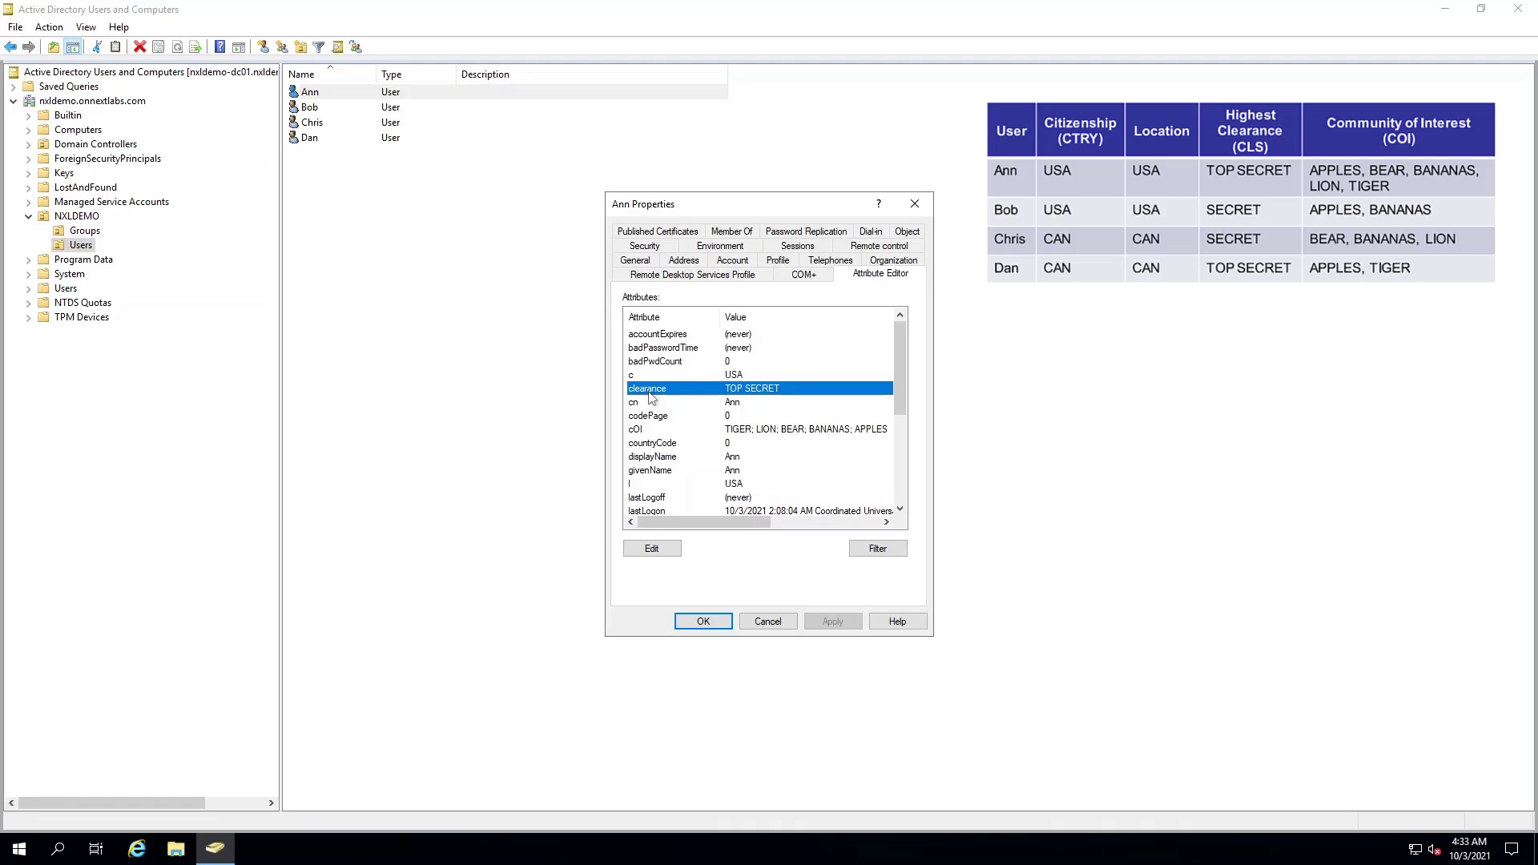
left_click(647, 431)
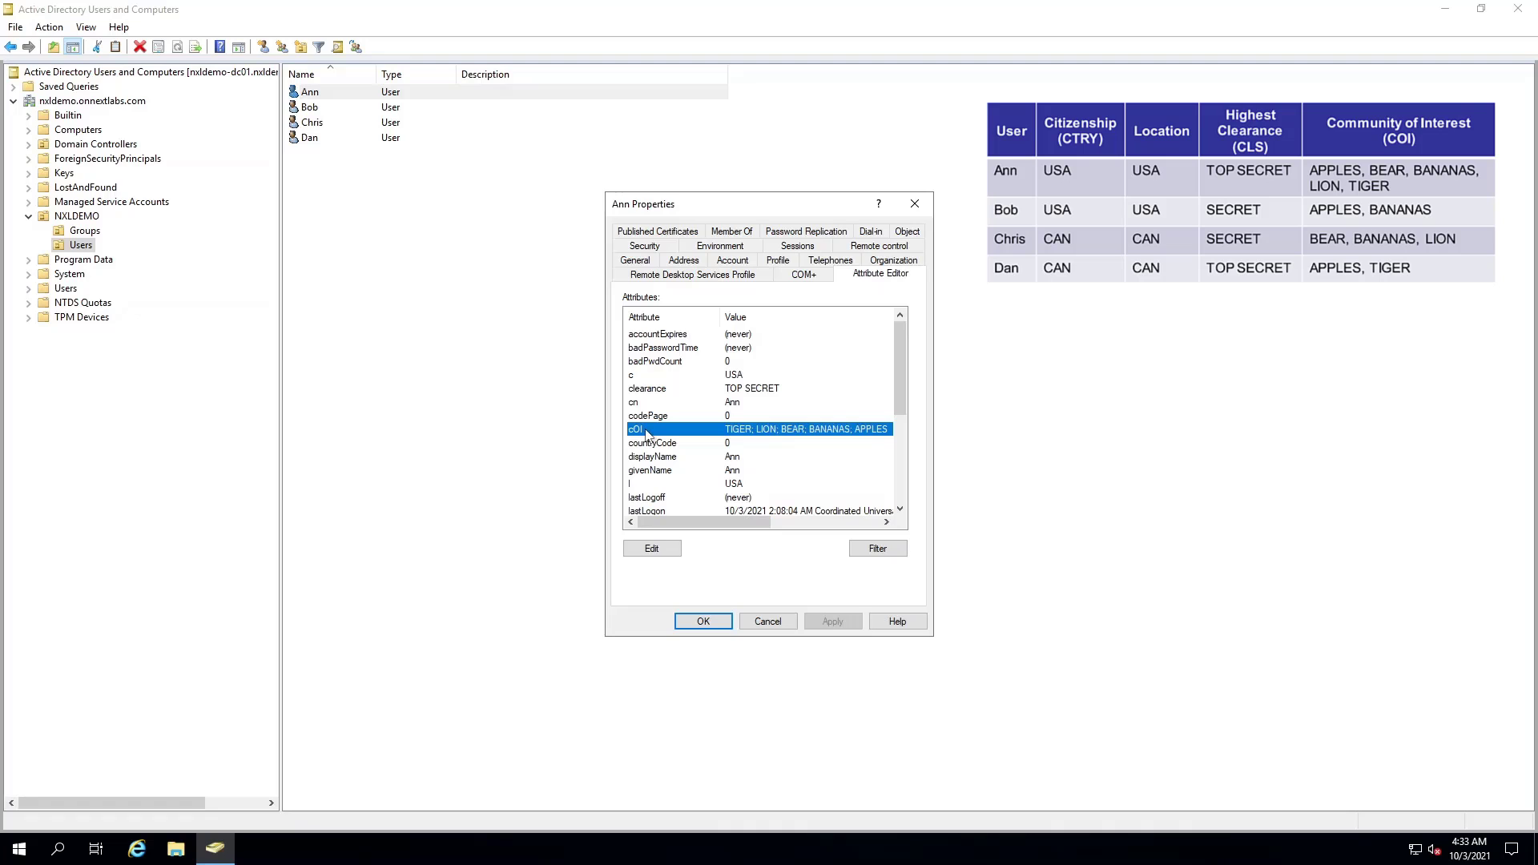
left_click(913, 206)
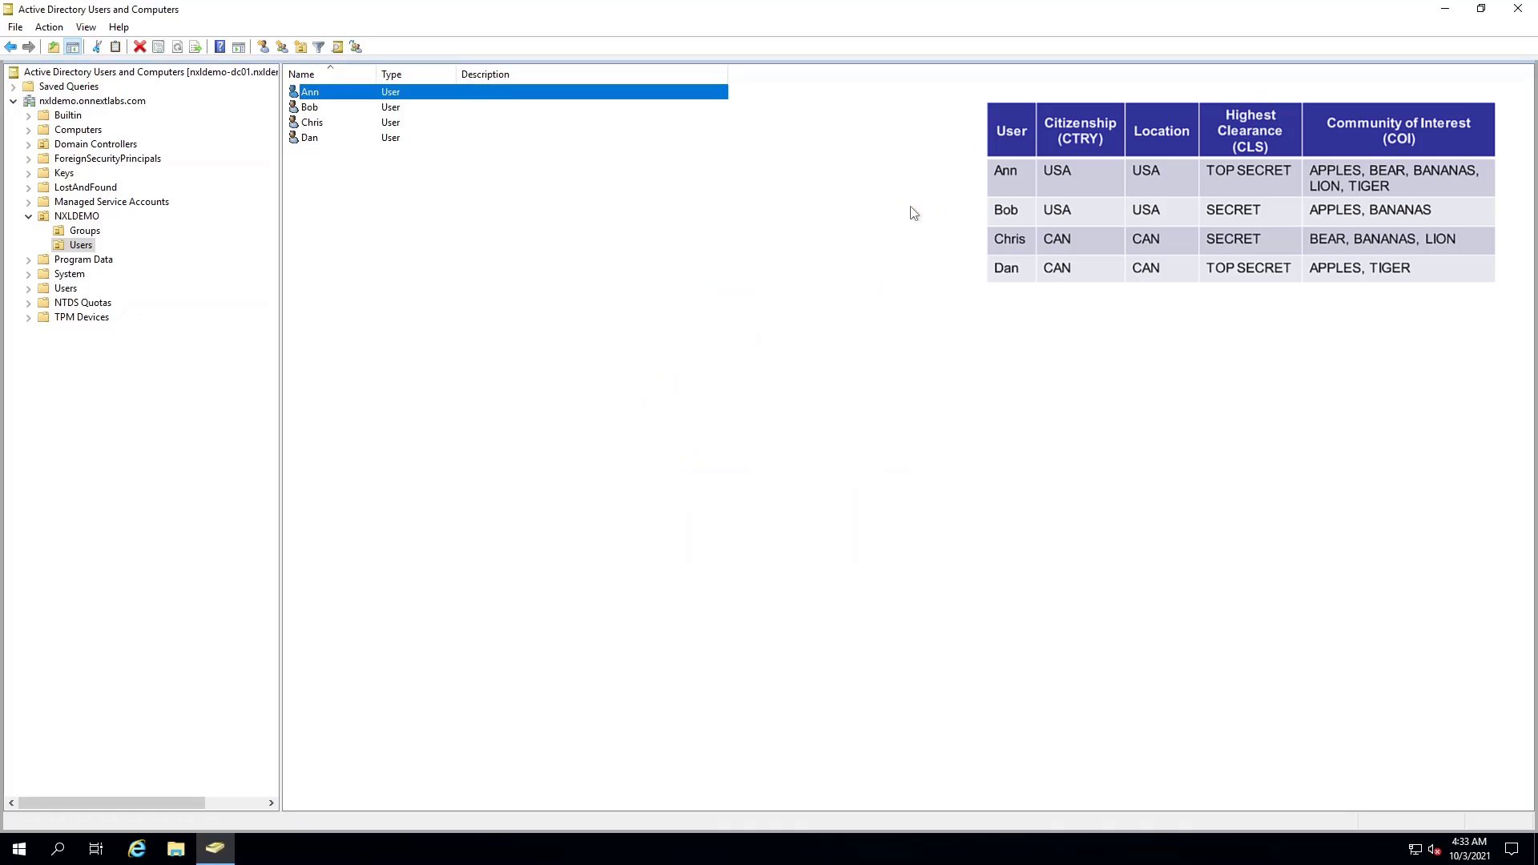
right_click(311, 109)
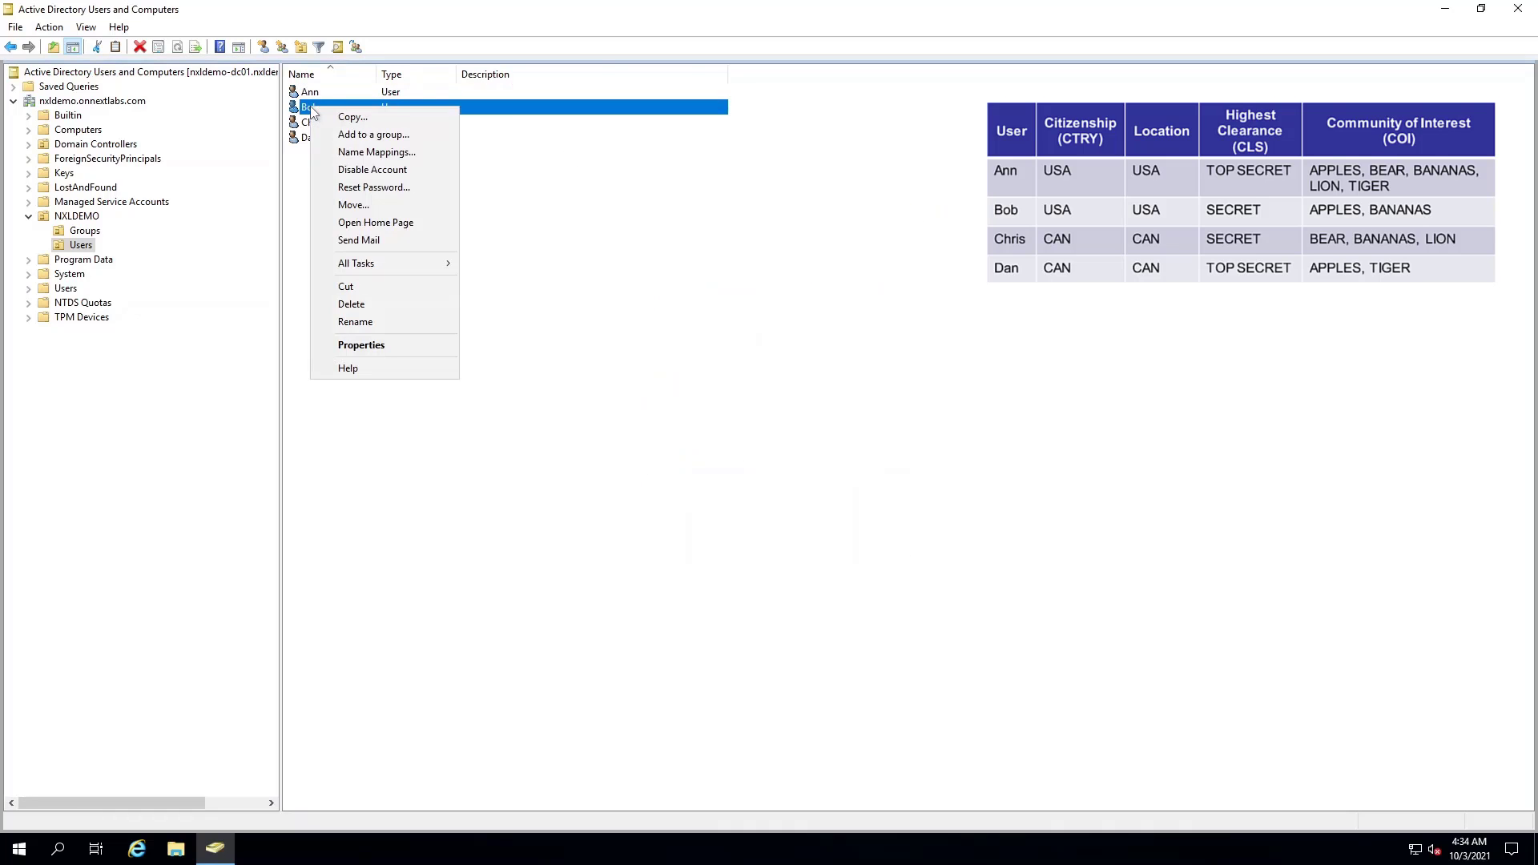
left_click(344, 346)
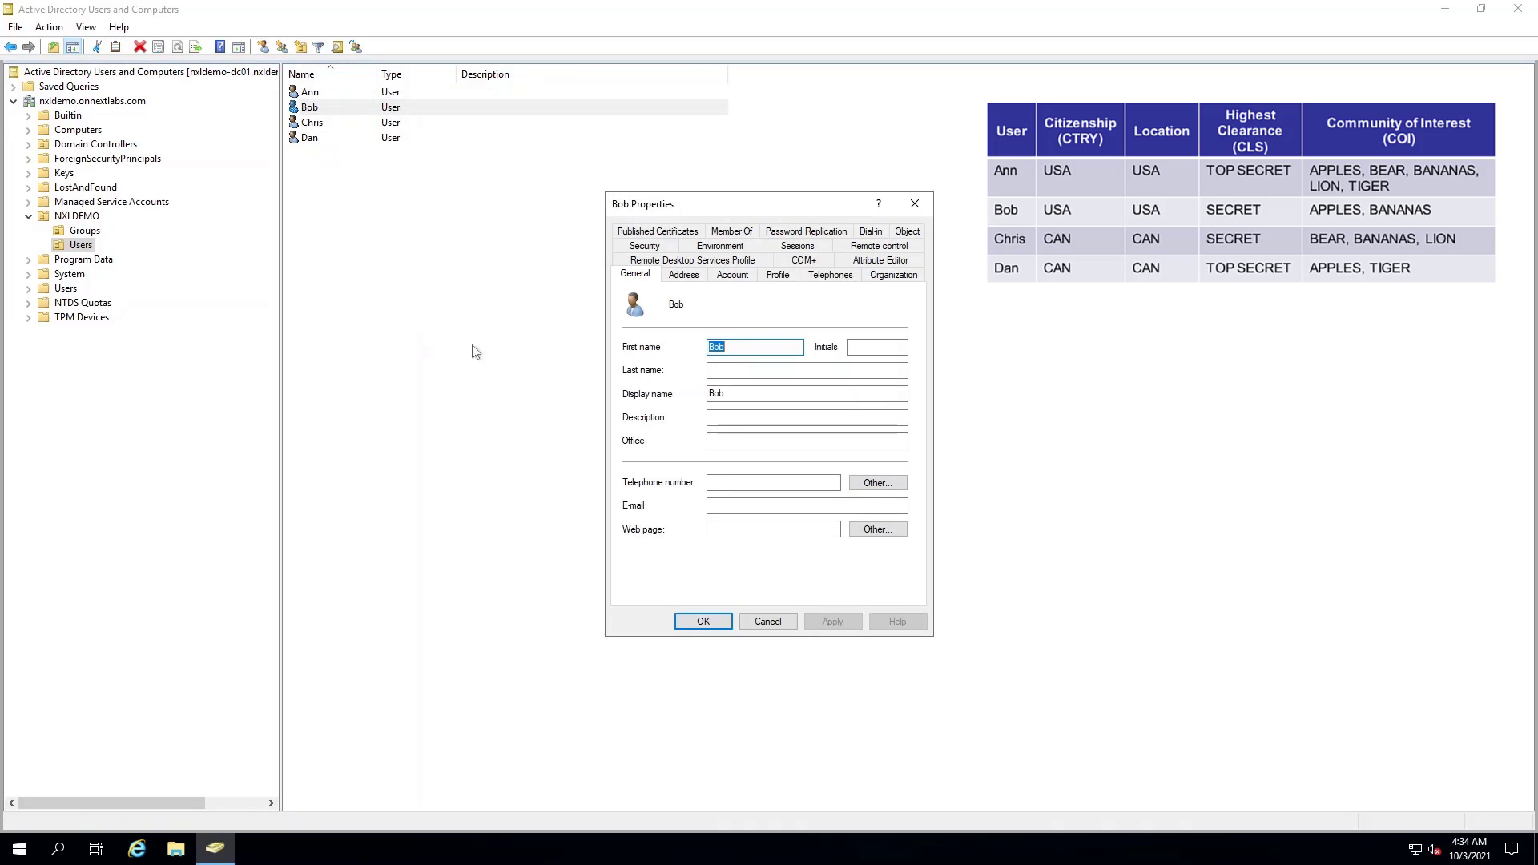
left_click(879, 261)
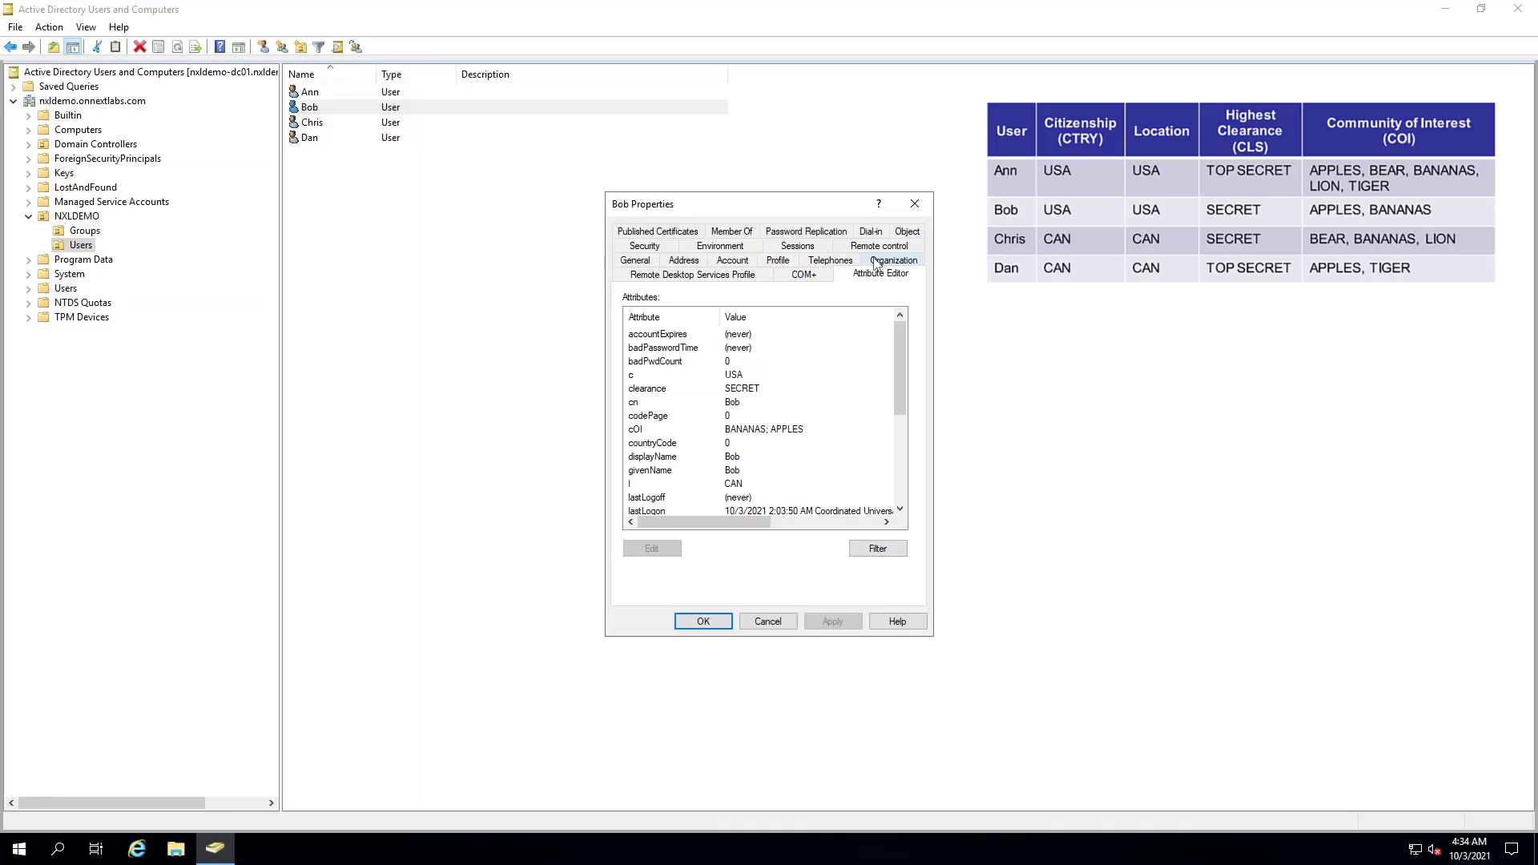
left_click(636, 375)
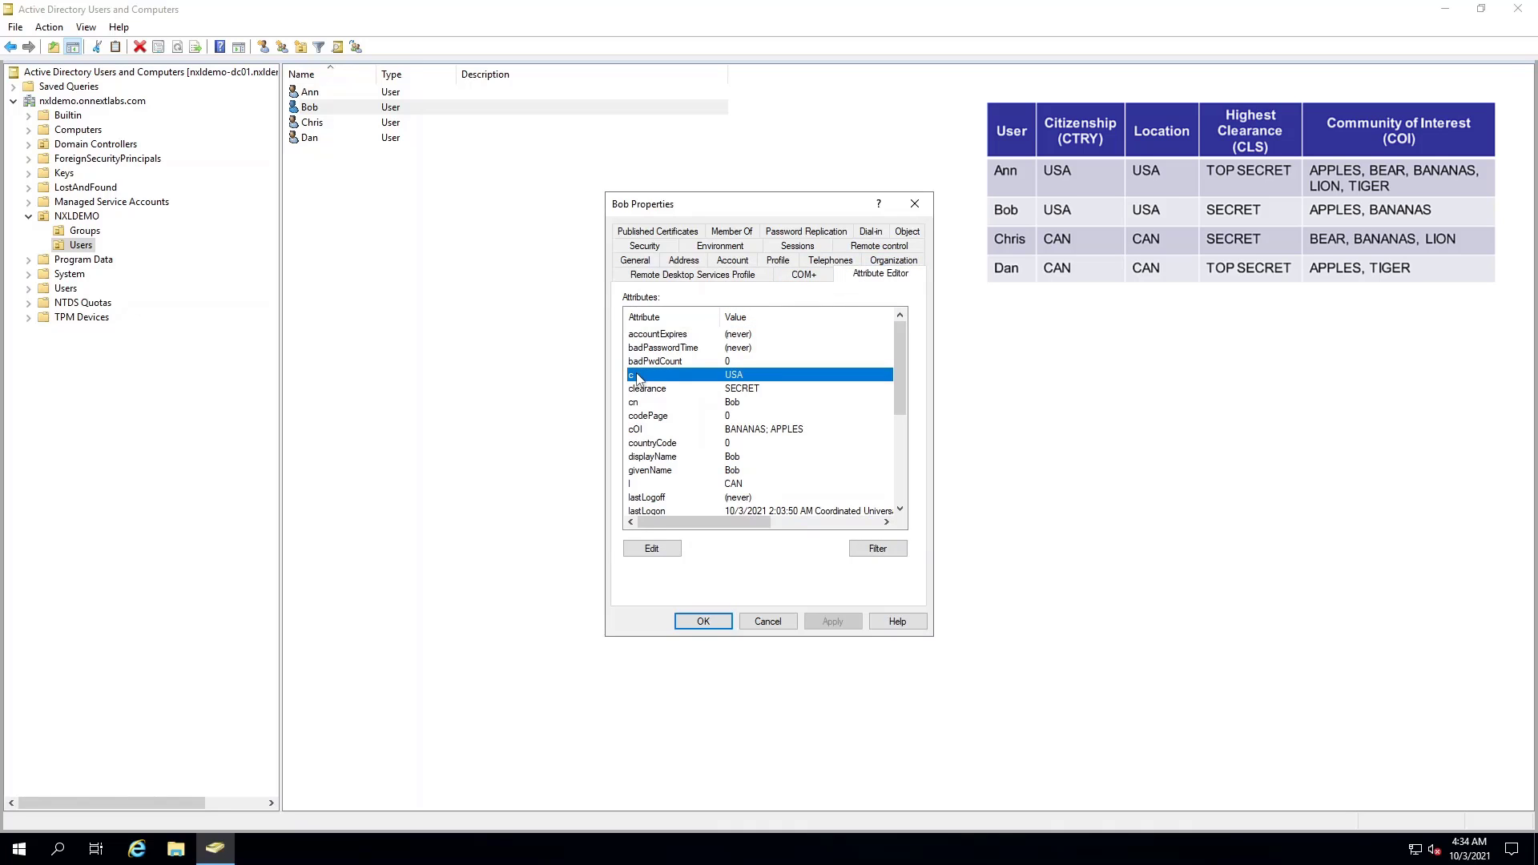
left_click(642, 391)
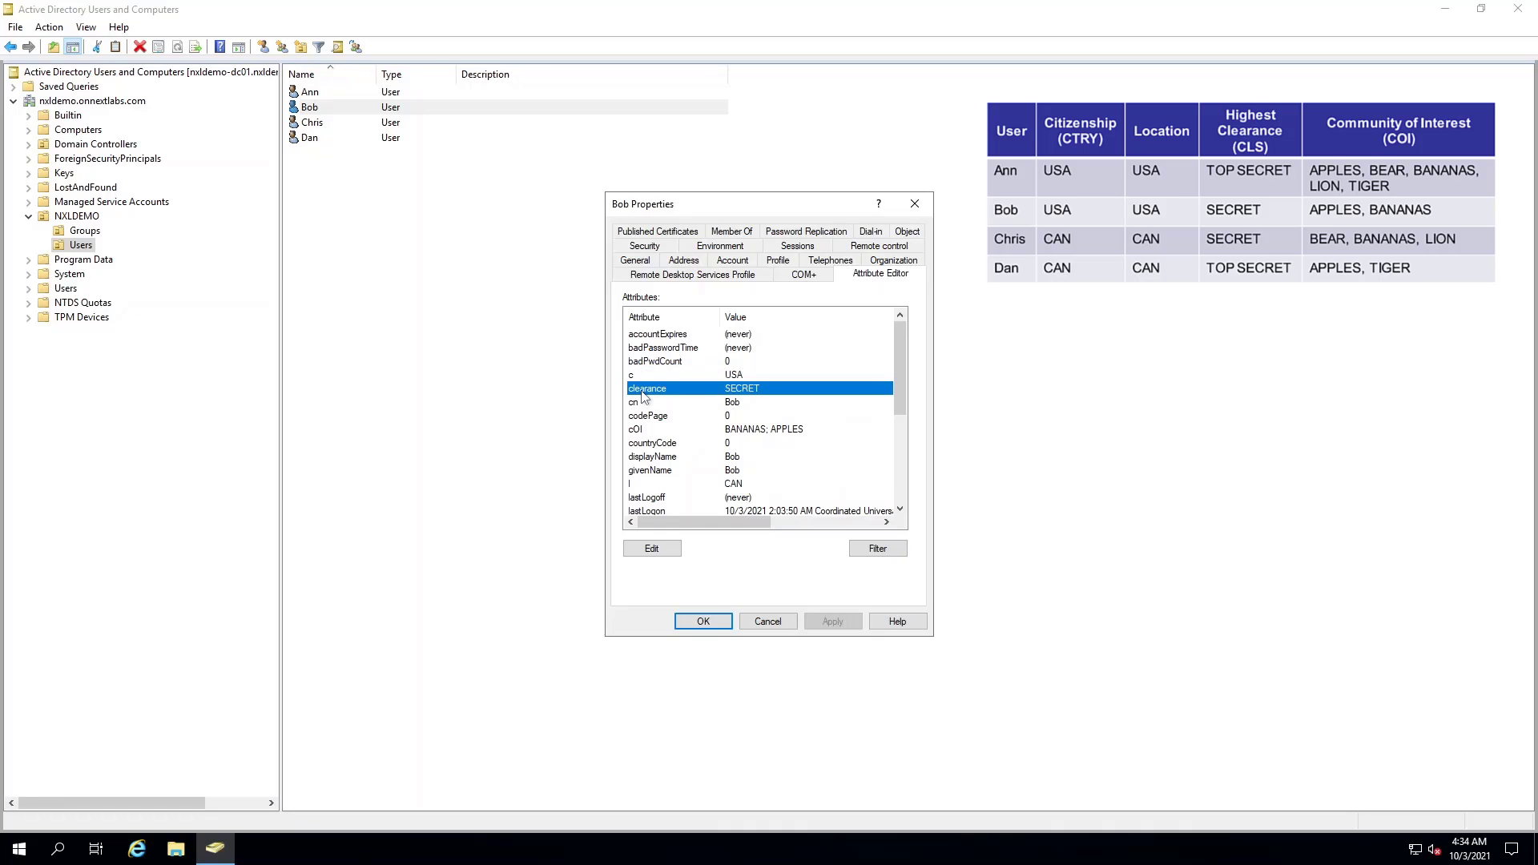
left_click(642, 430)
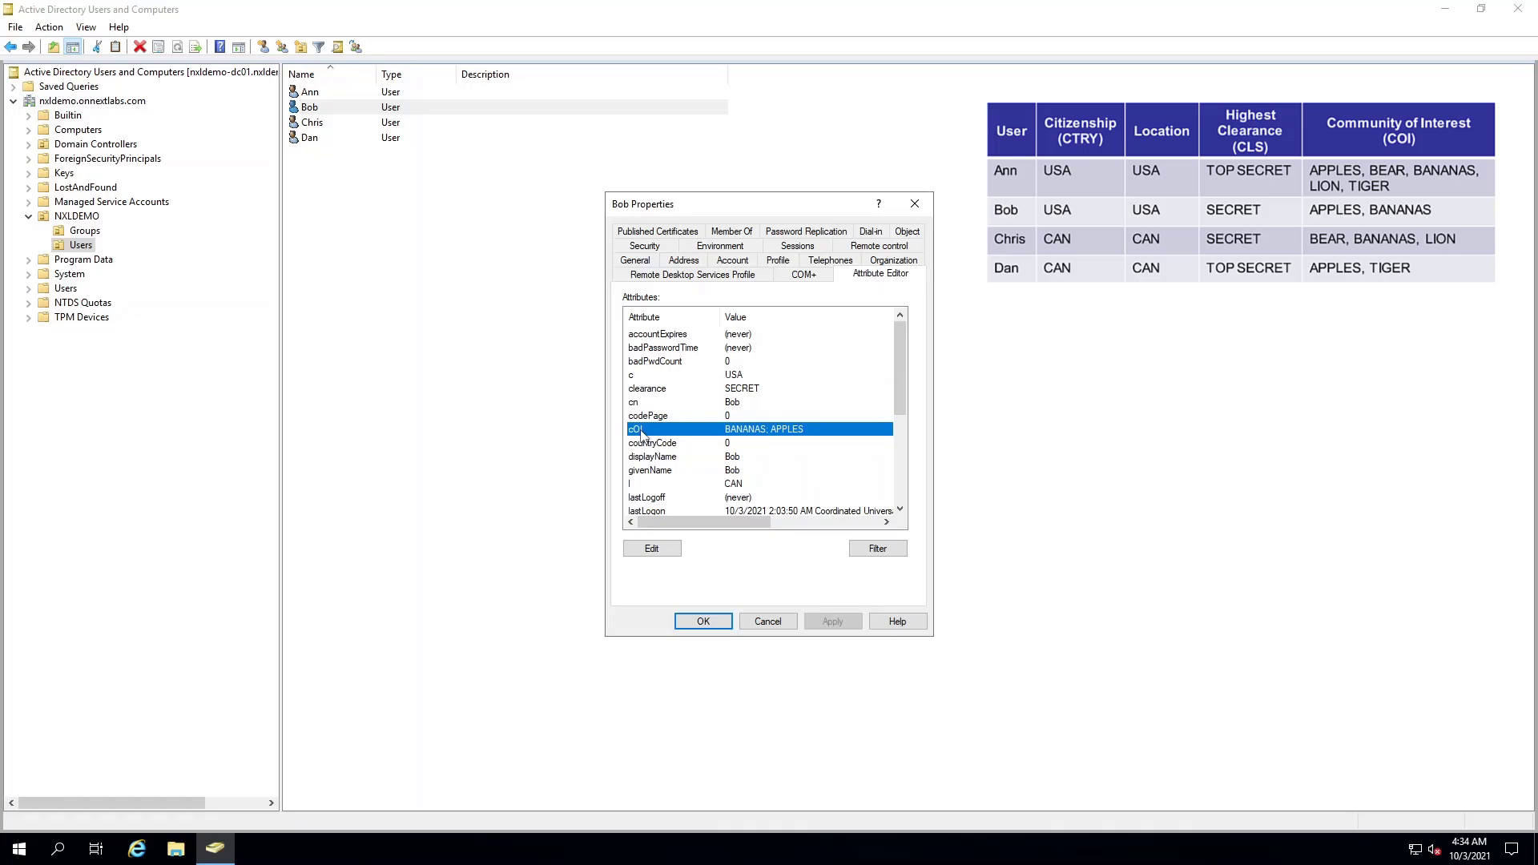
left_click(698, 620)
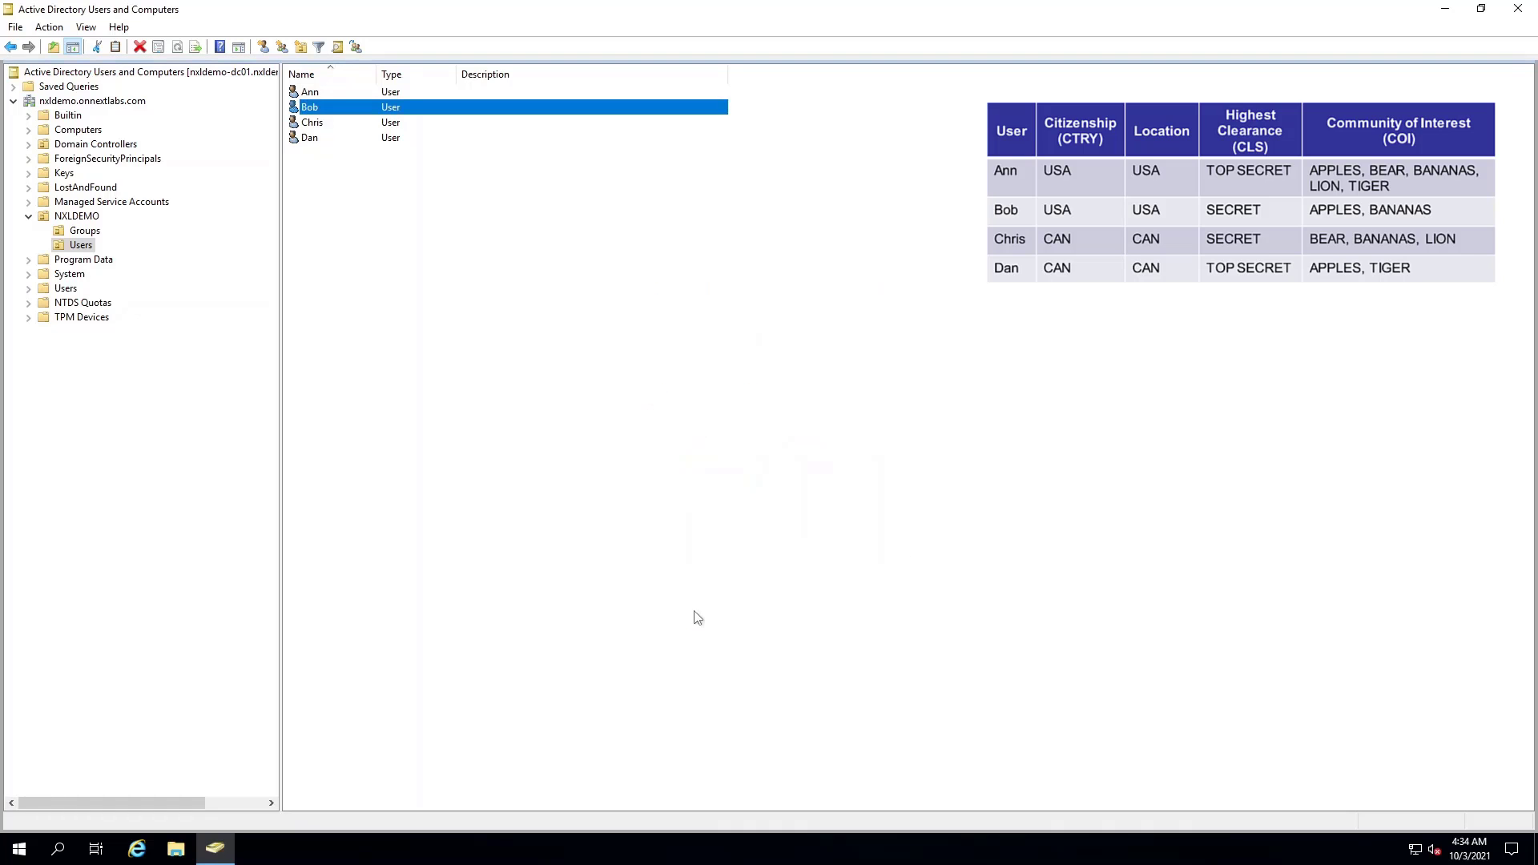
right_click(308, 127)
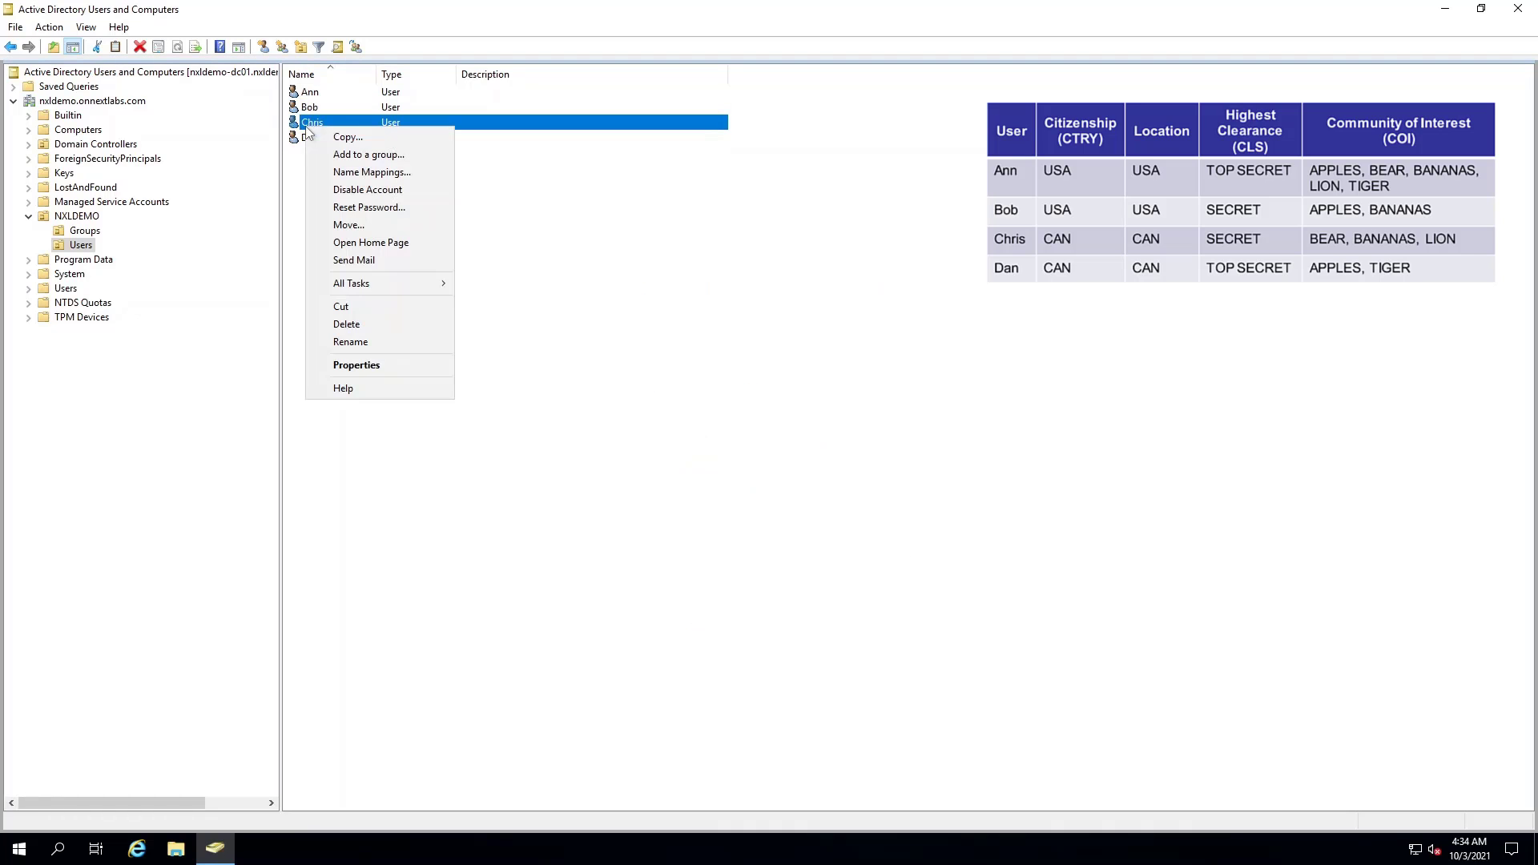
left_click(356, 366)
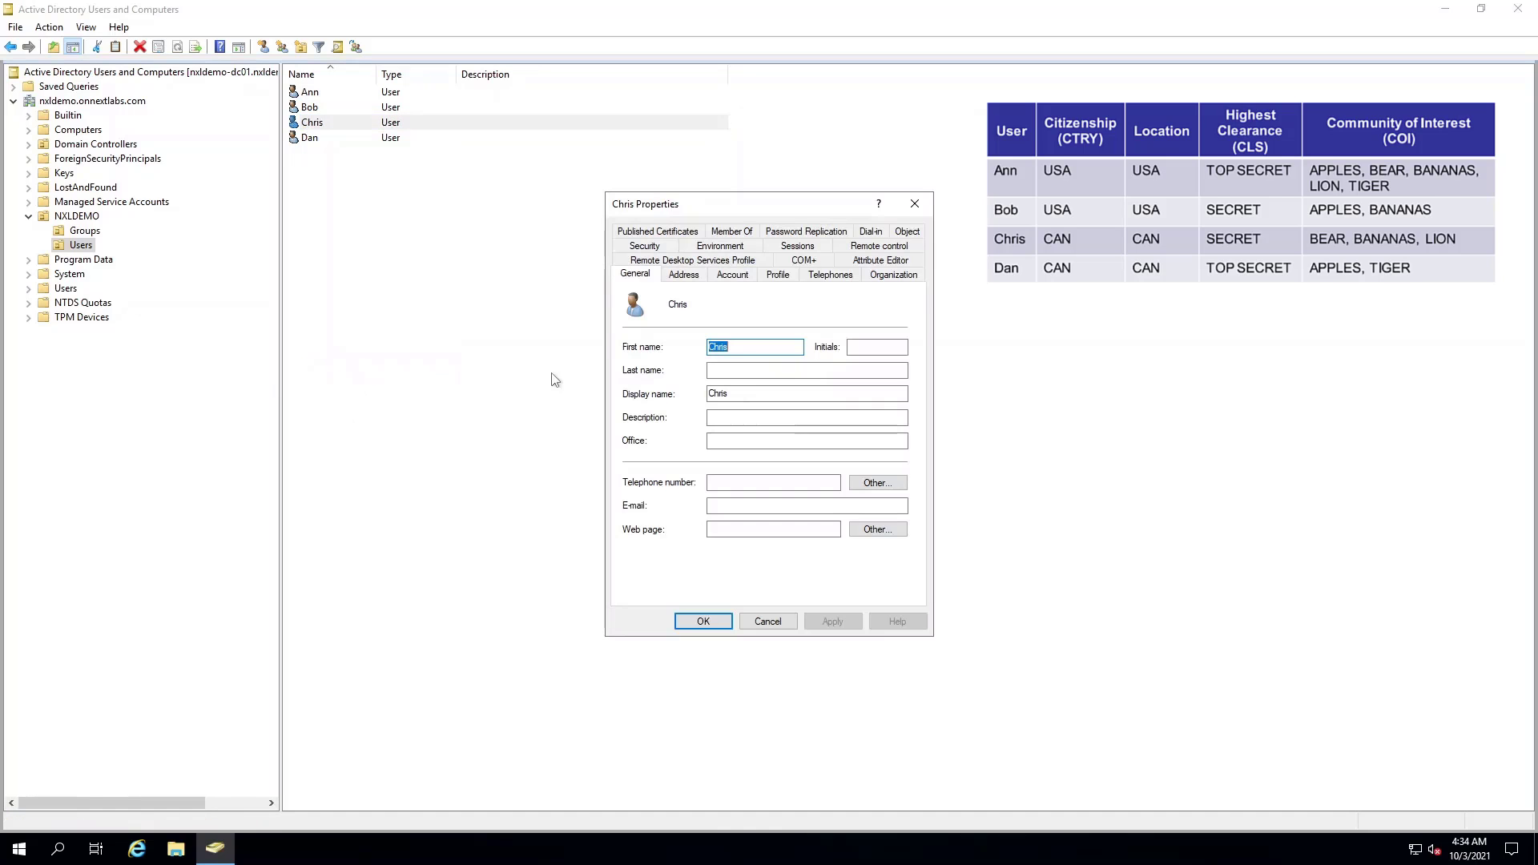
left_click(893, 262)
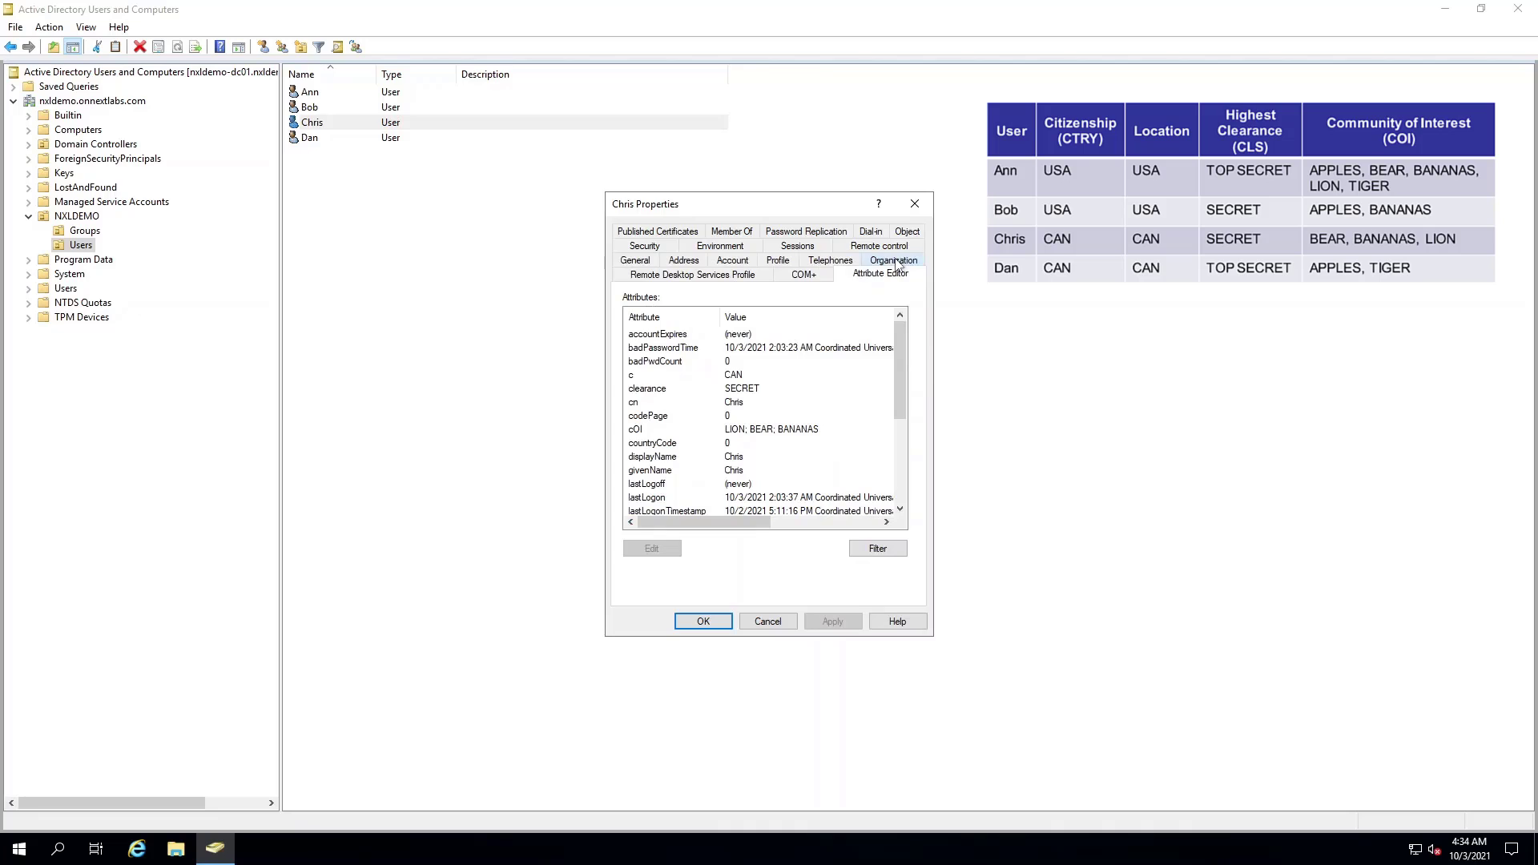
left_click(647, 376)
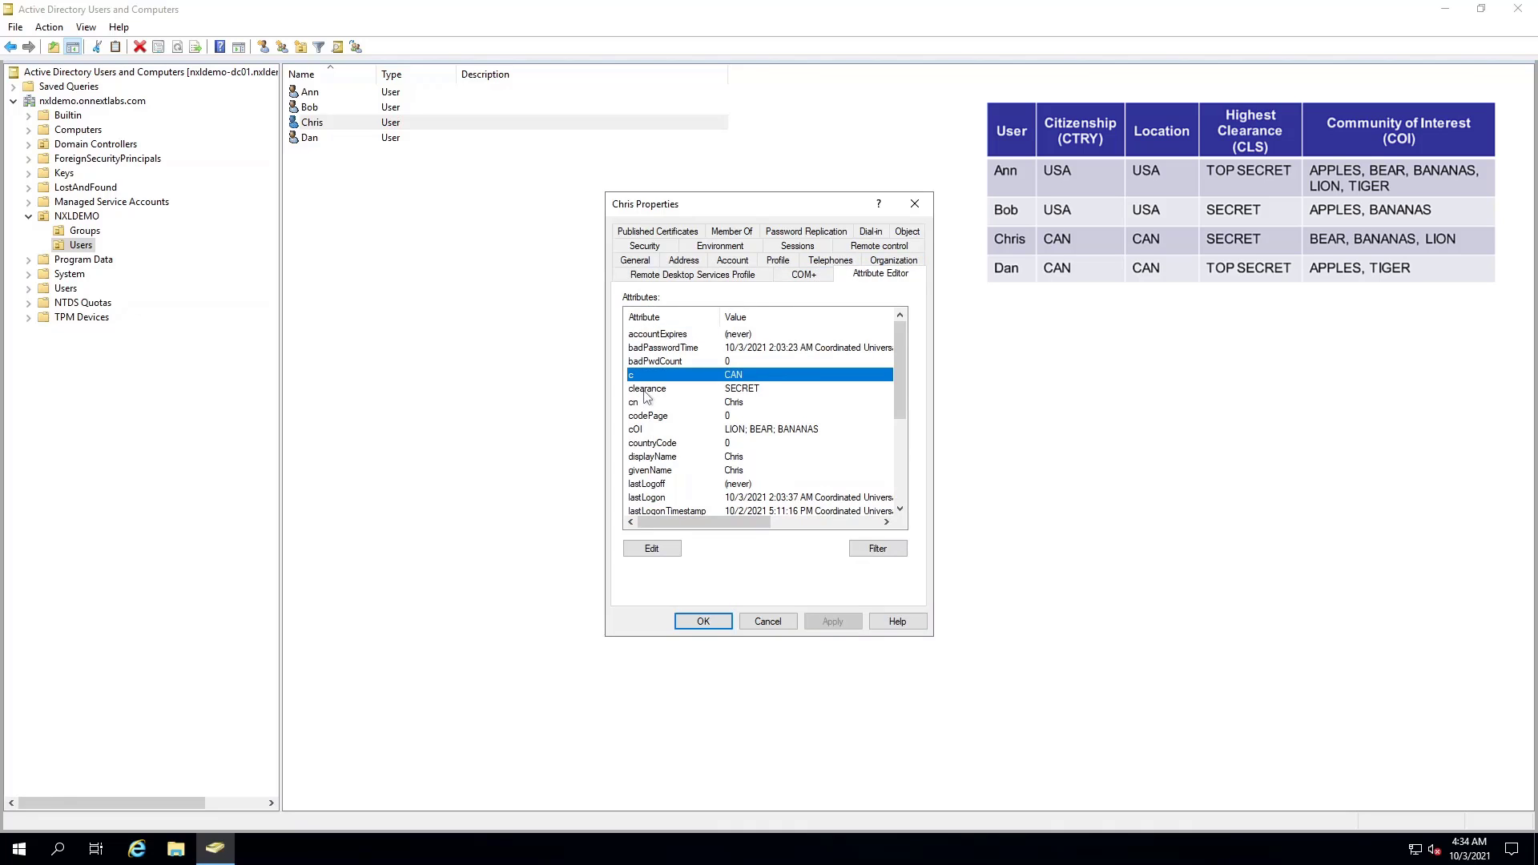
left_click(645, 391)
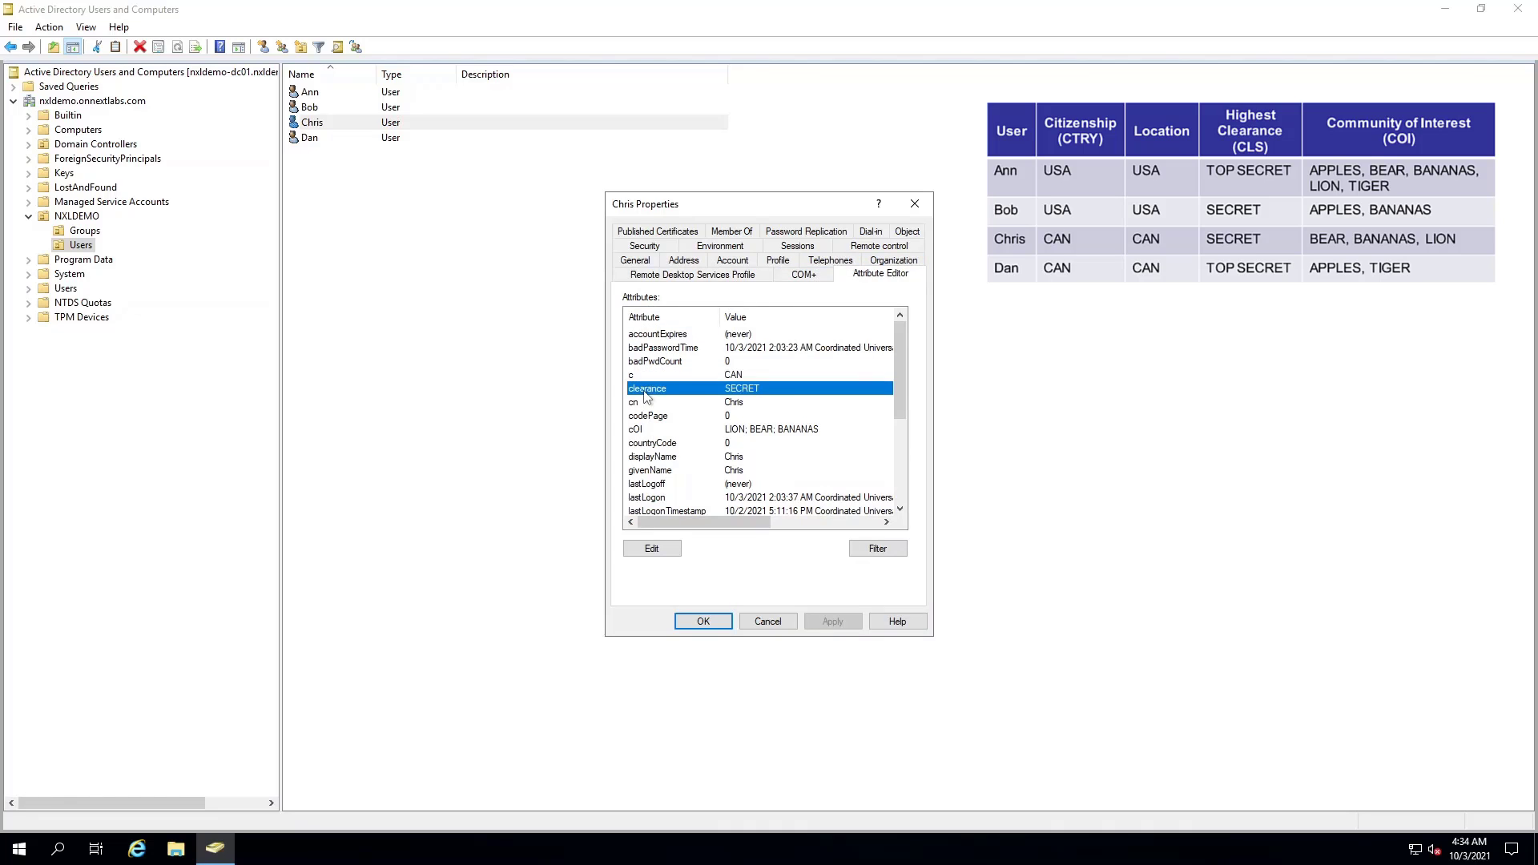
left_click(645, 431)
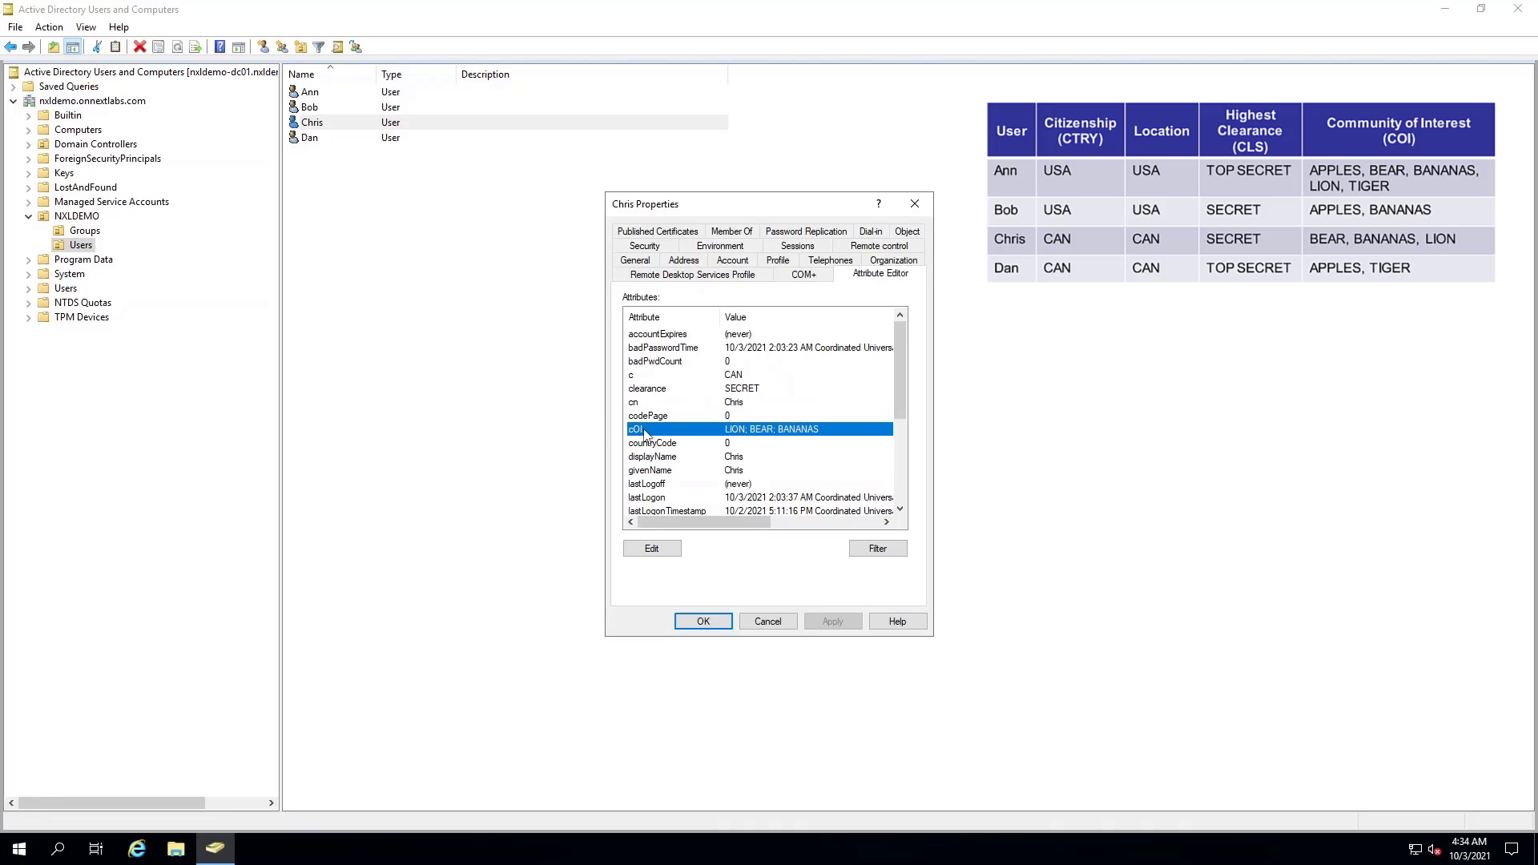
left_click(698, 621)
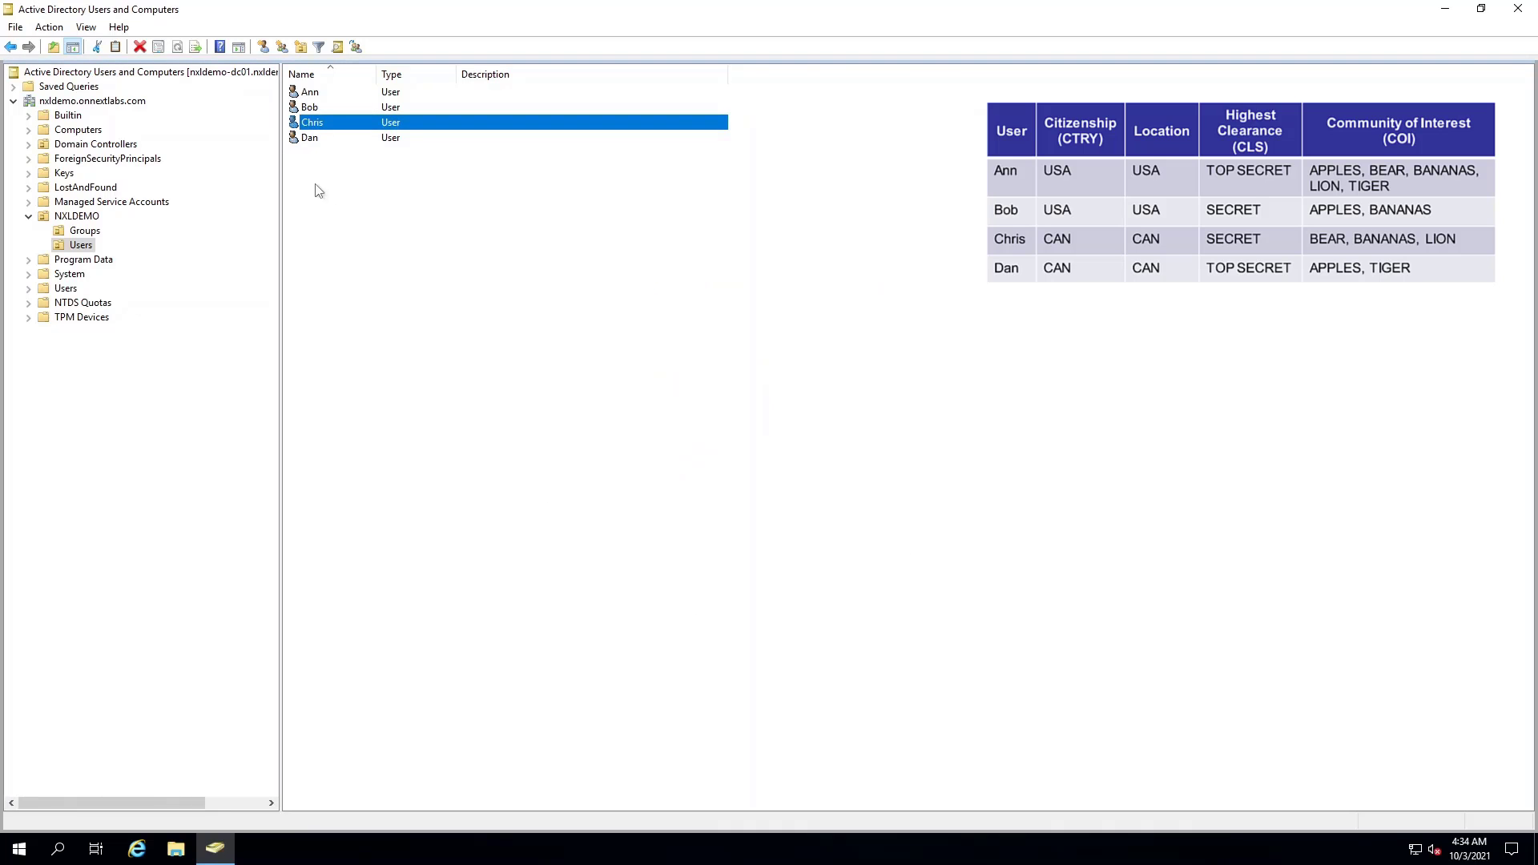
left_click(309, 140)
Step: Show the fourth user's Attribute Editor values: c CAN, clearance TOP SECRET, cOI TIGER; APPLES
right_click(306, 144)
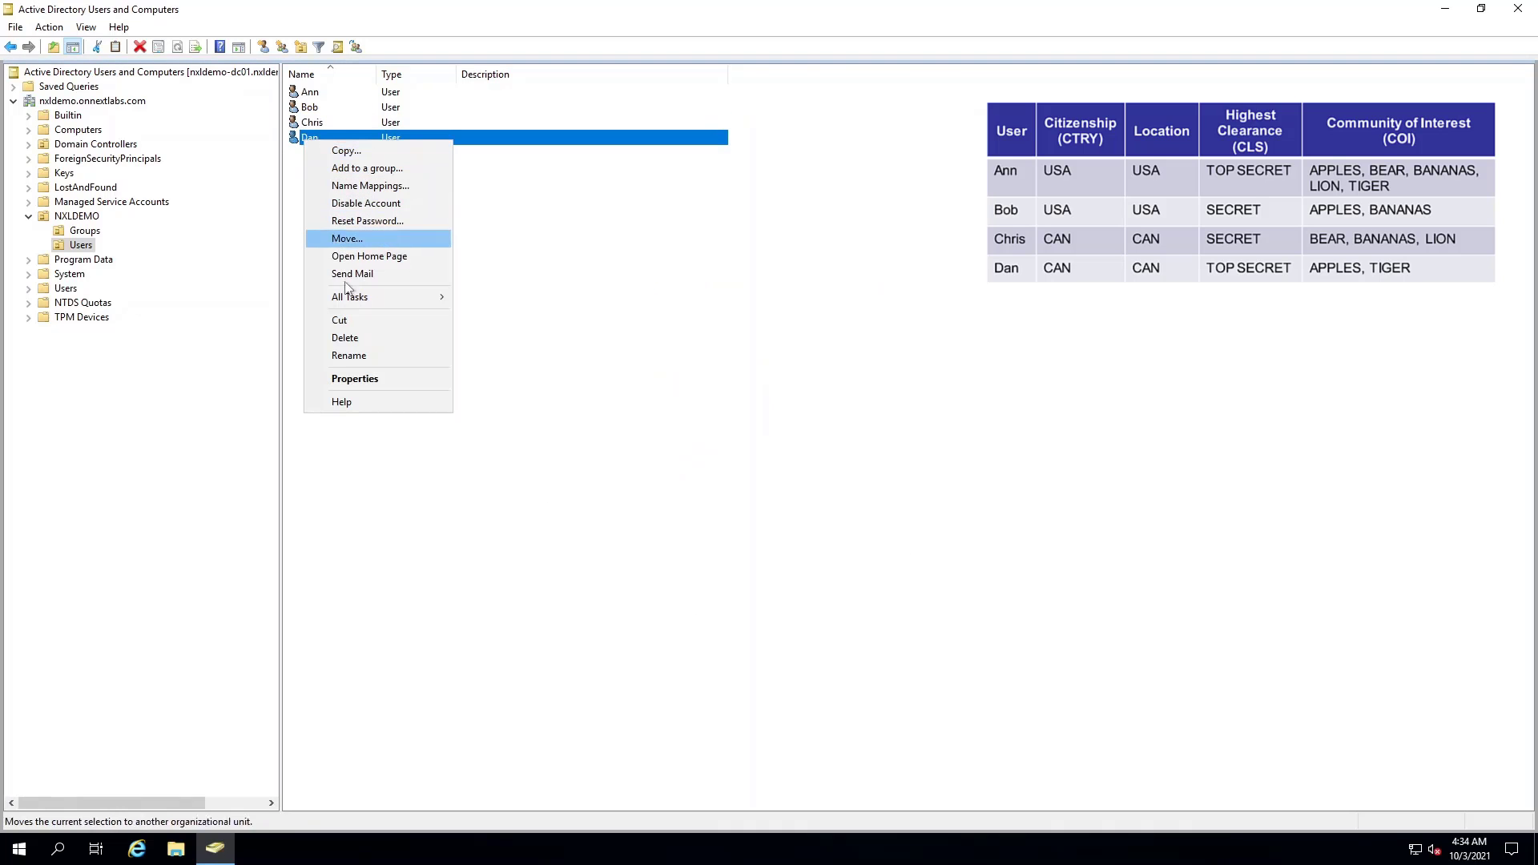
left_click(355, 378)
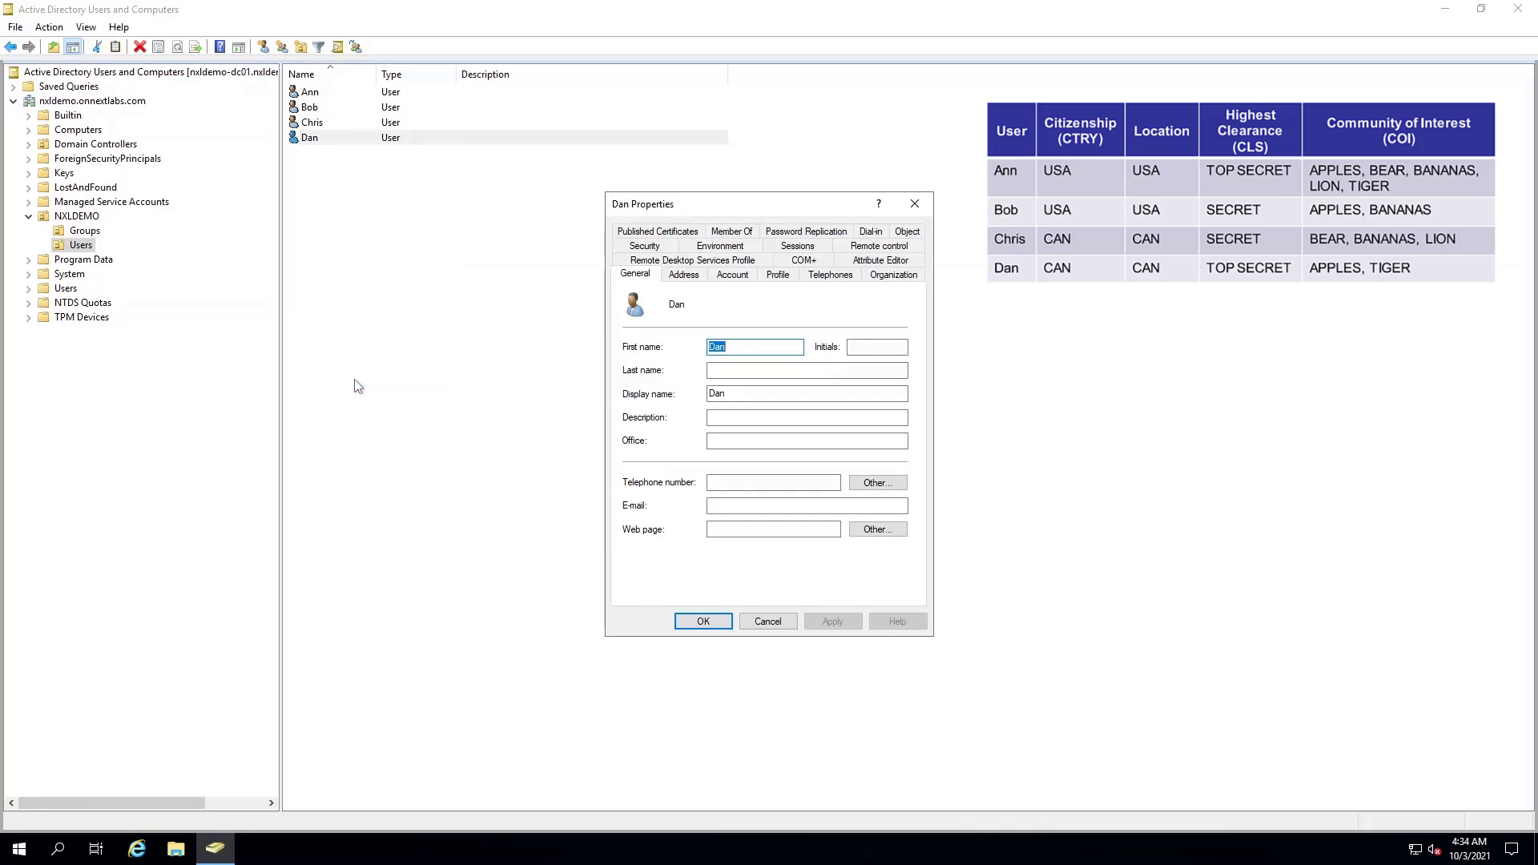
left_click(883, 261)
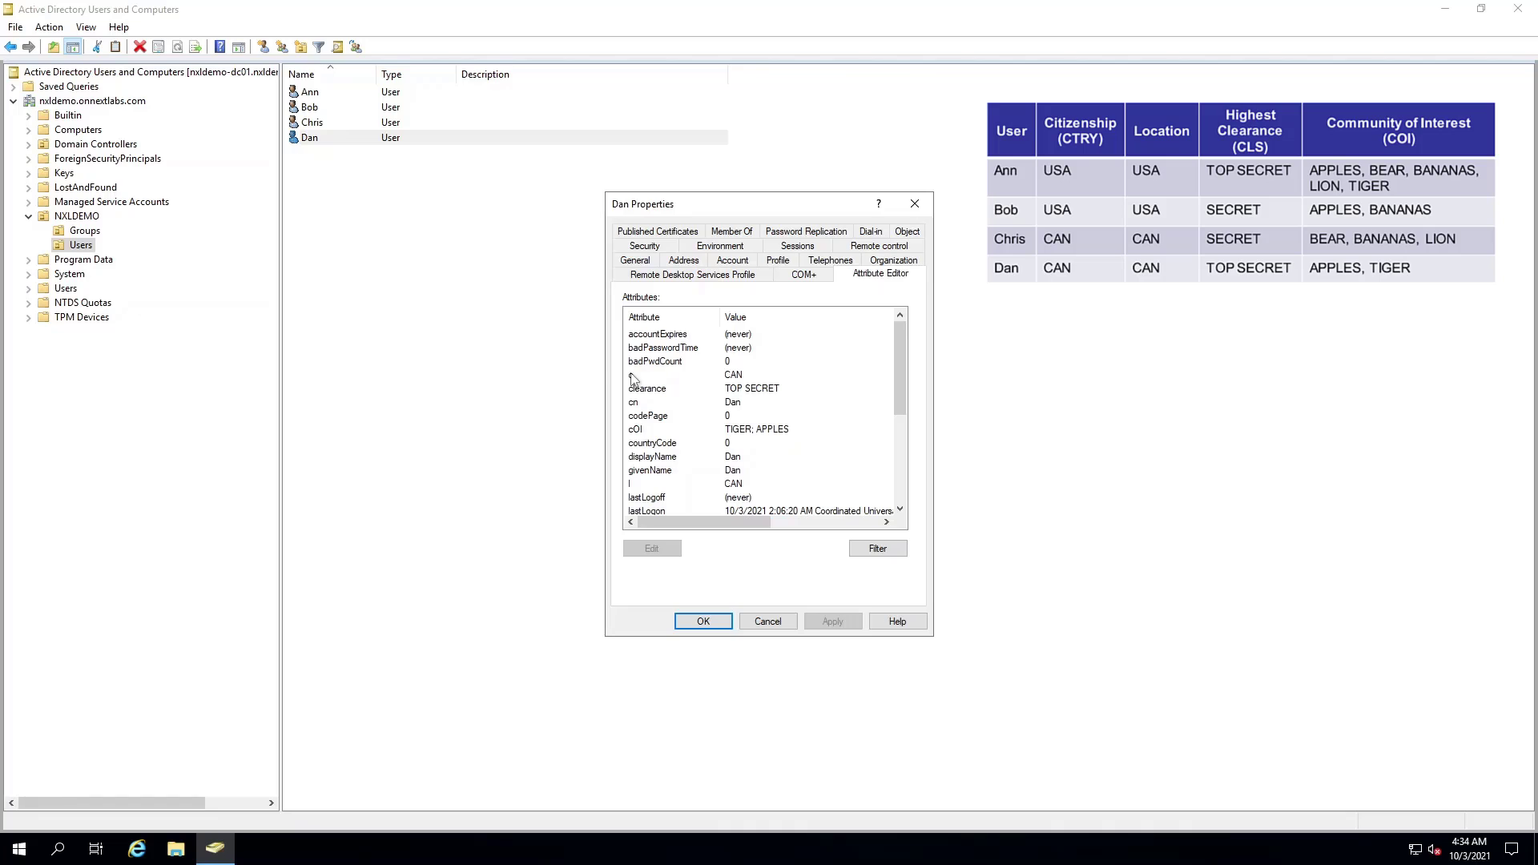
left_click(632, 377)
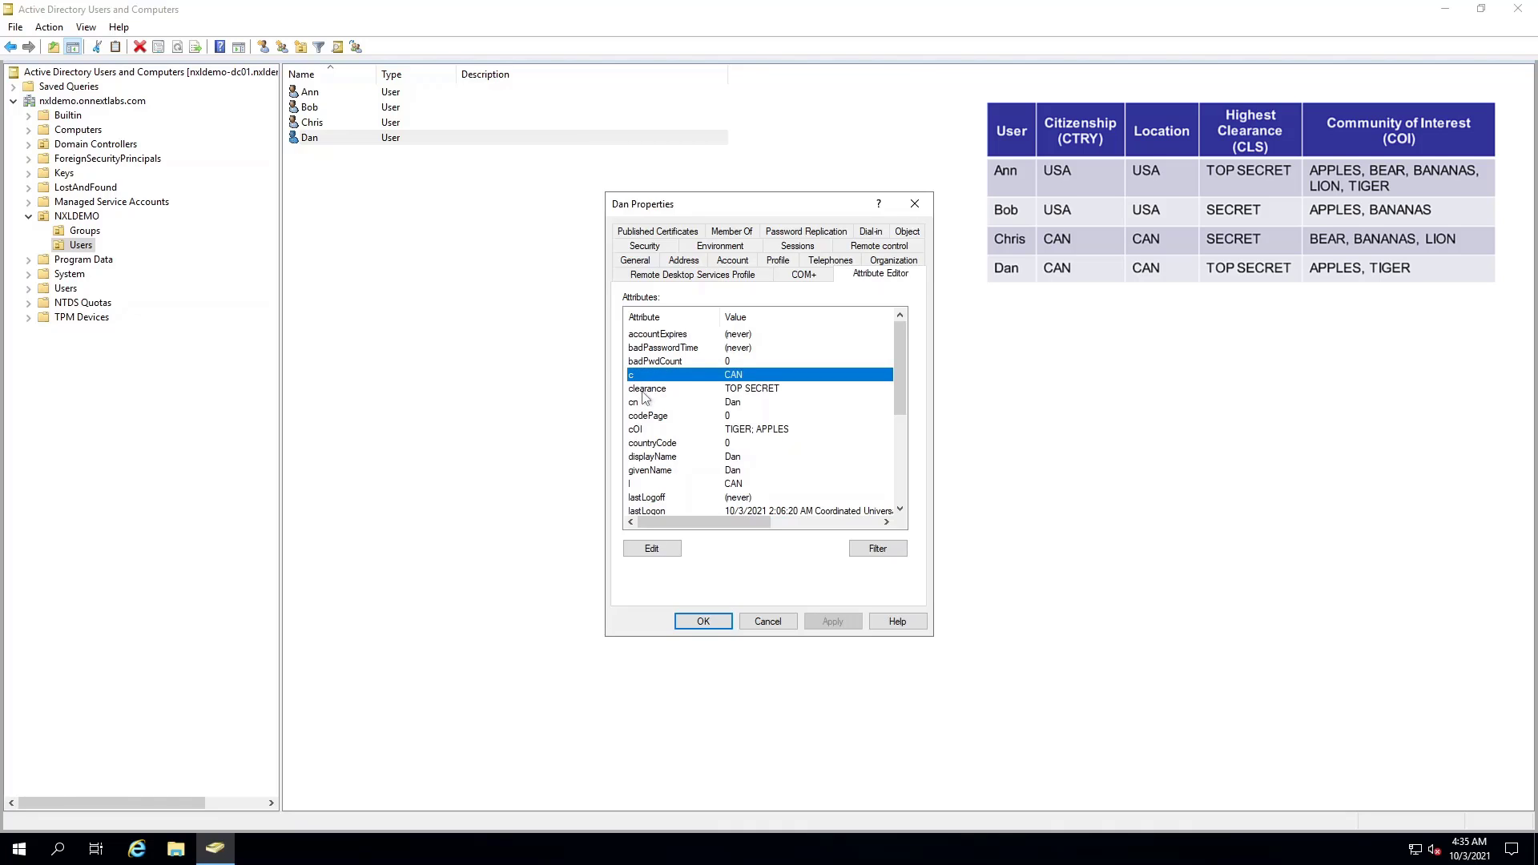
left_click(648, 390)
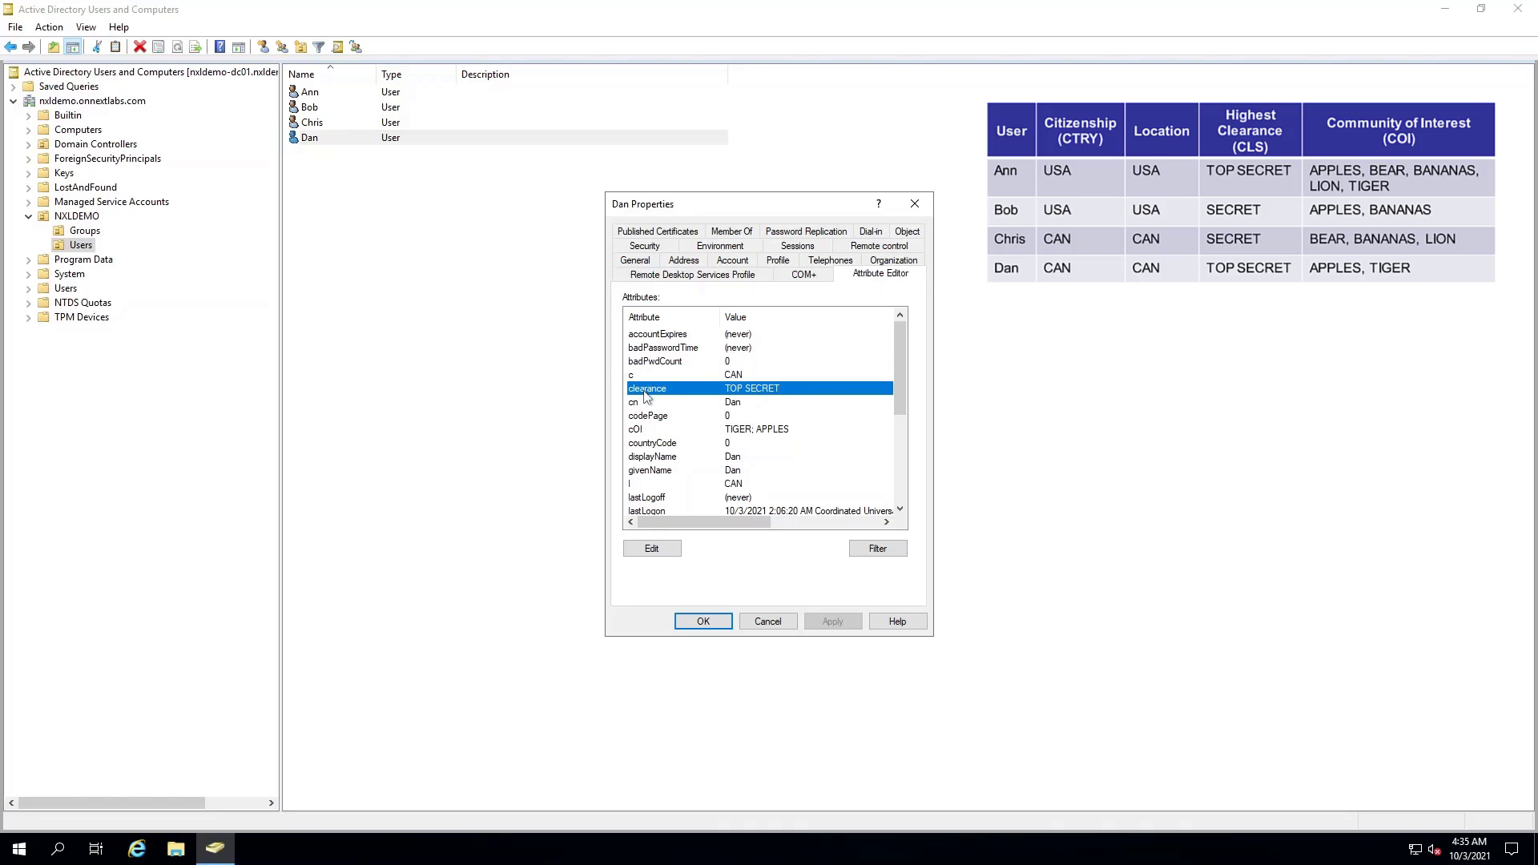
left_click(640, 433)
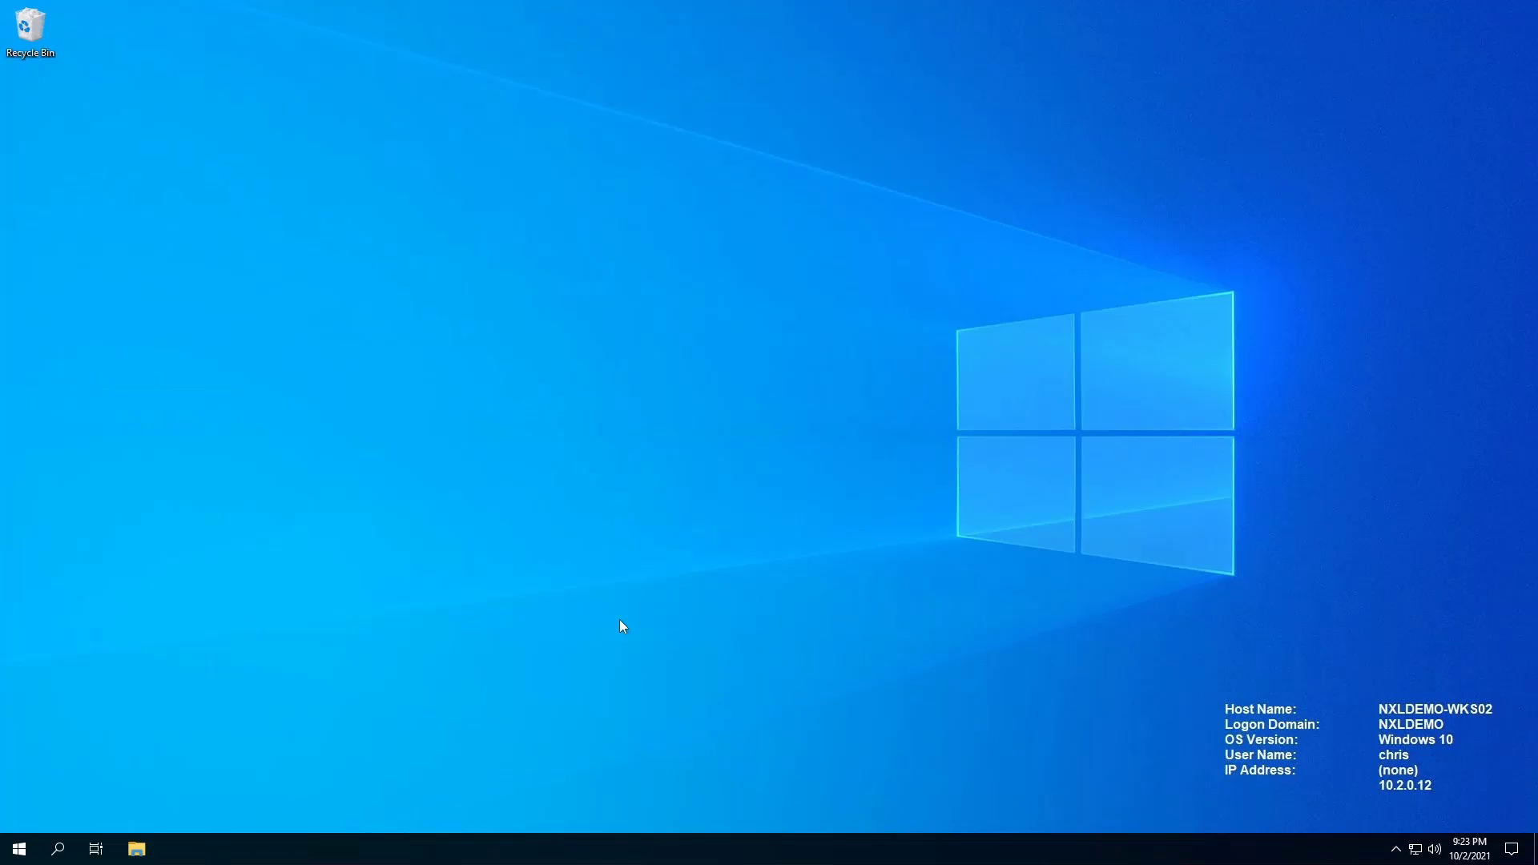
Step: Open Sample C from the ProjectA folder on nxldemo-share01 (Z:) in Excel
left_click(137, 849)
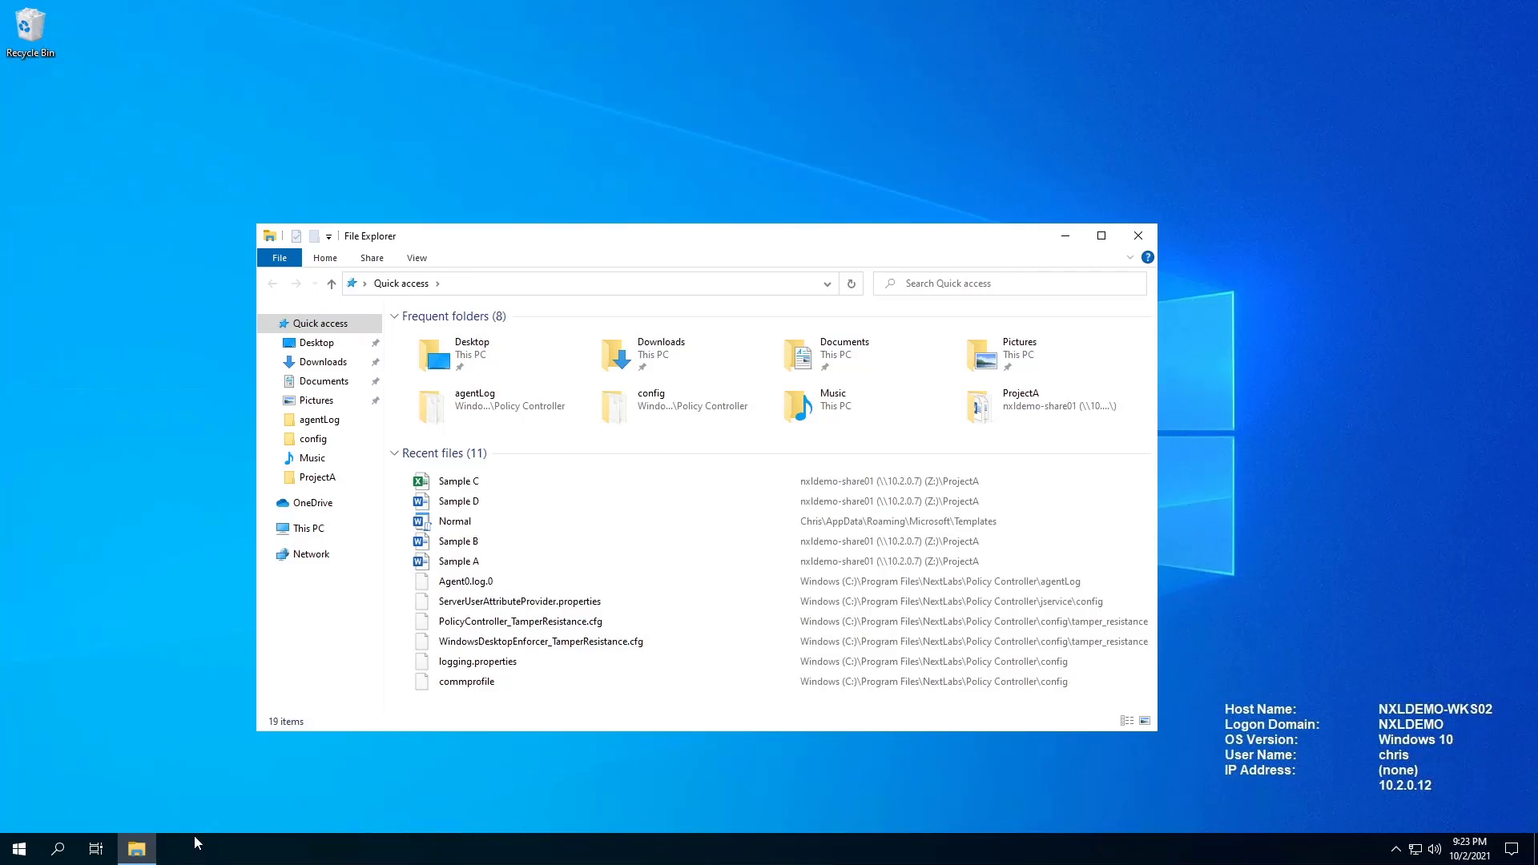
left_click(302, 530)
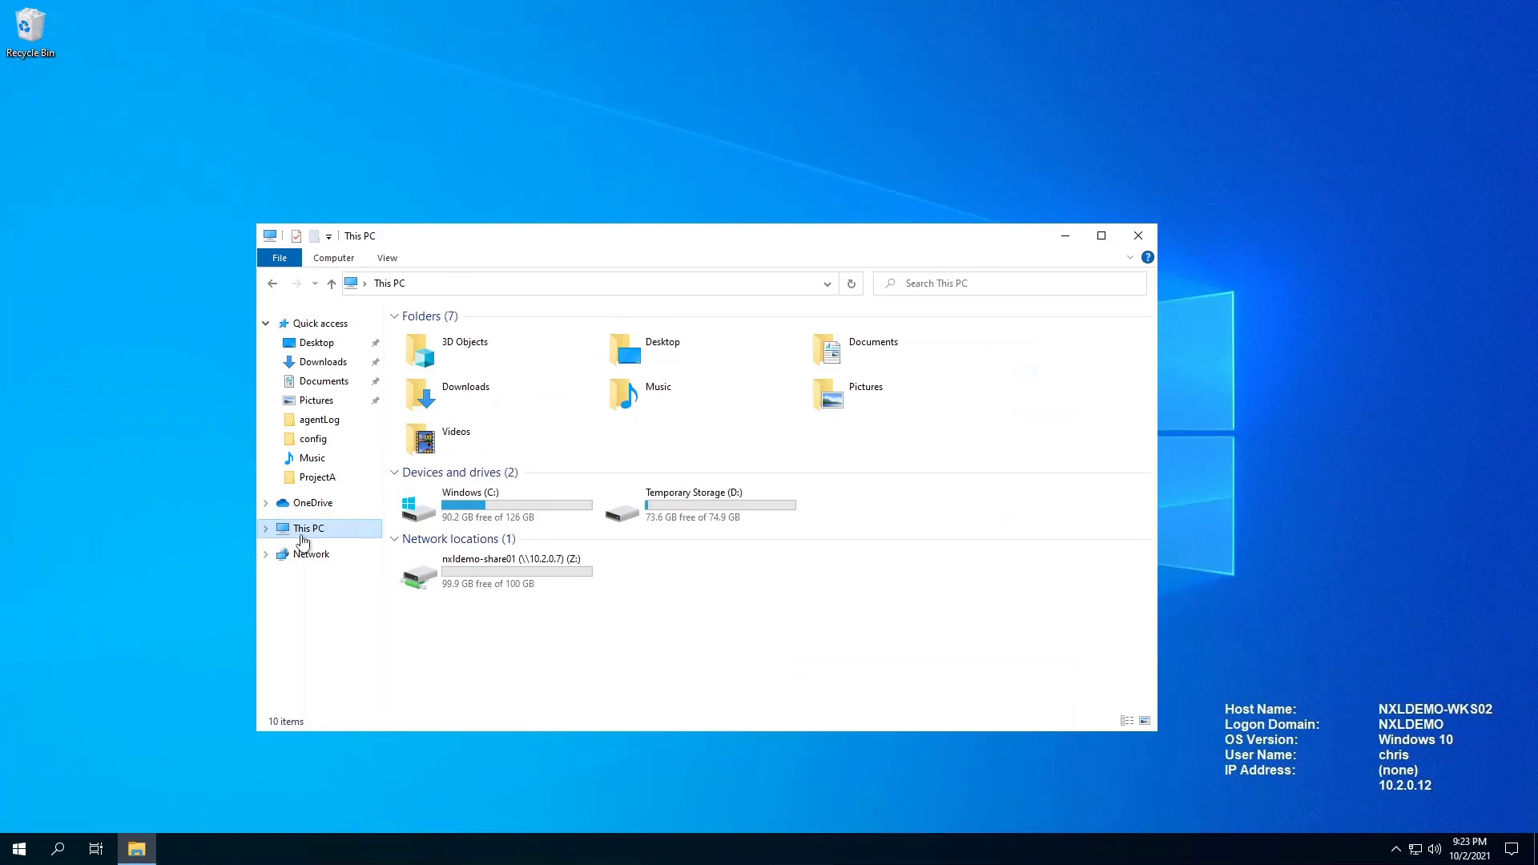
double_click(512, 572)
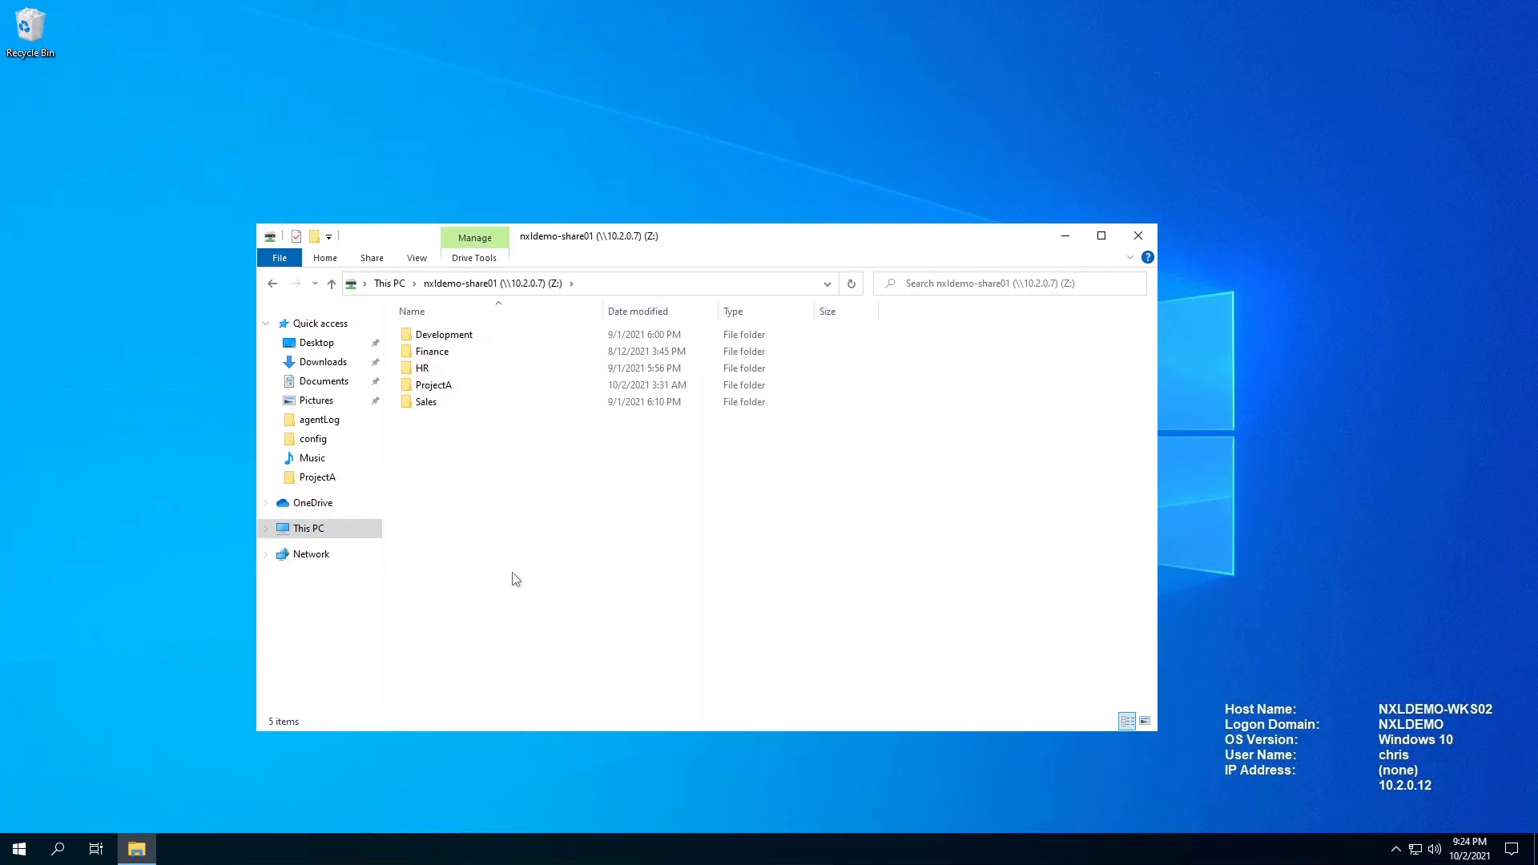
double_click(439, 387)
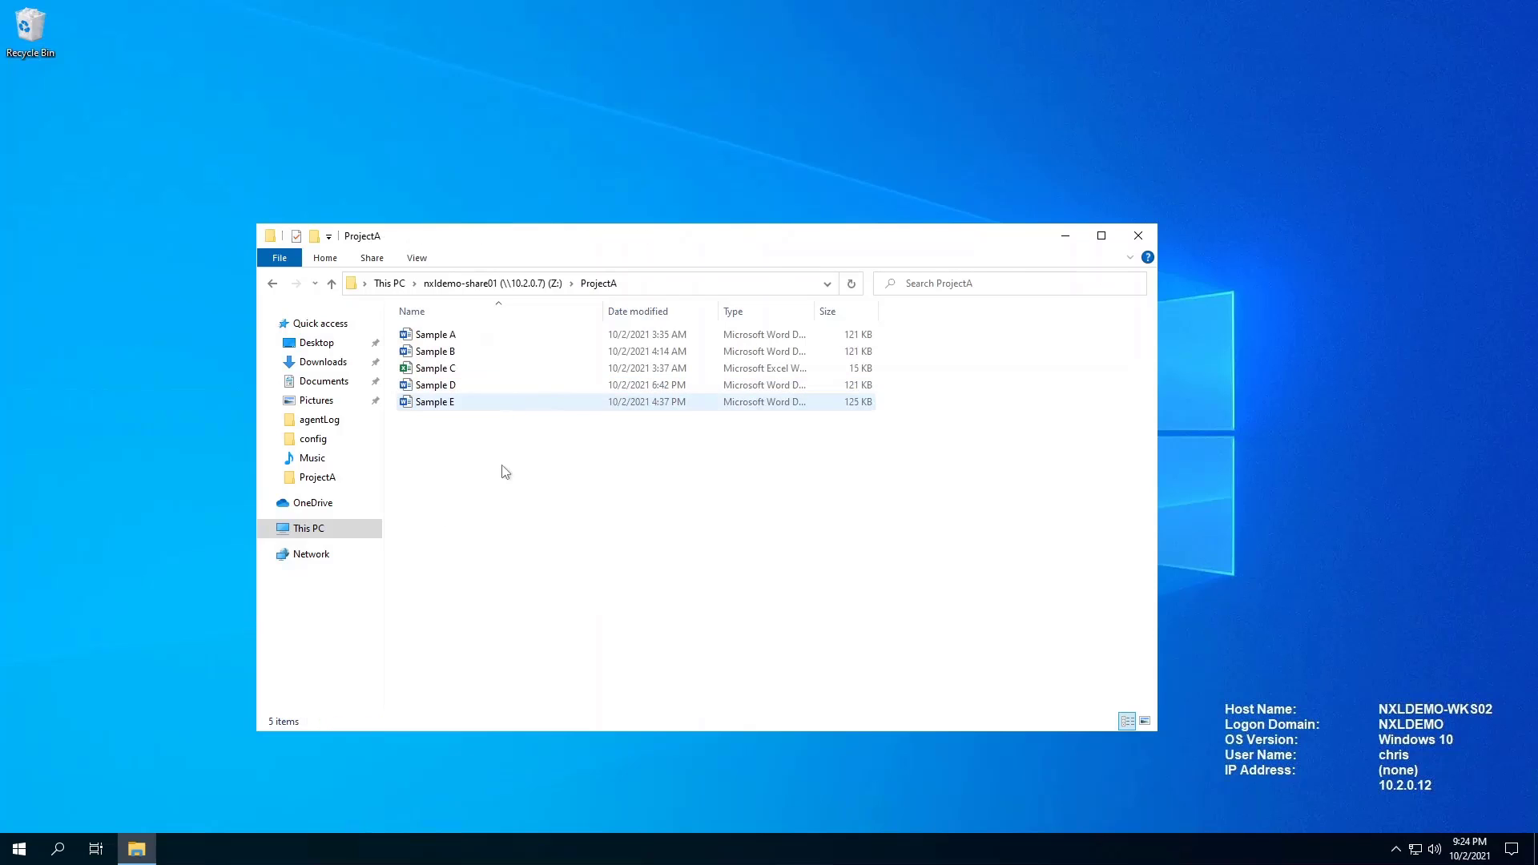
double_click(422, 370)
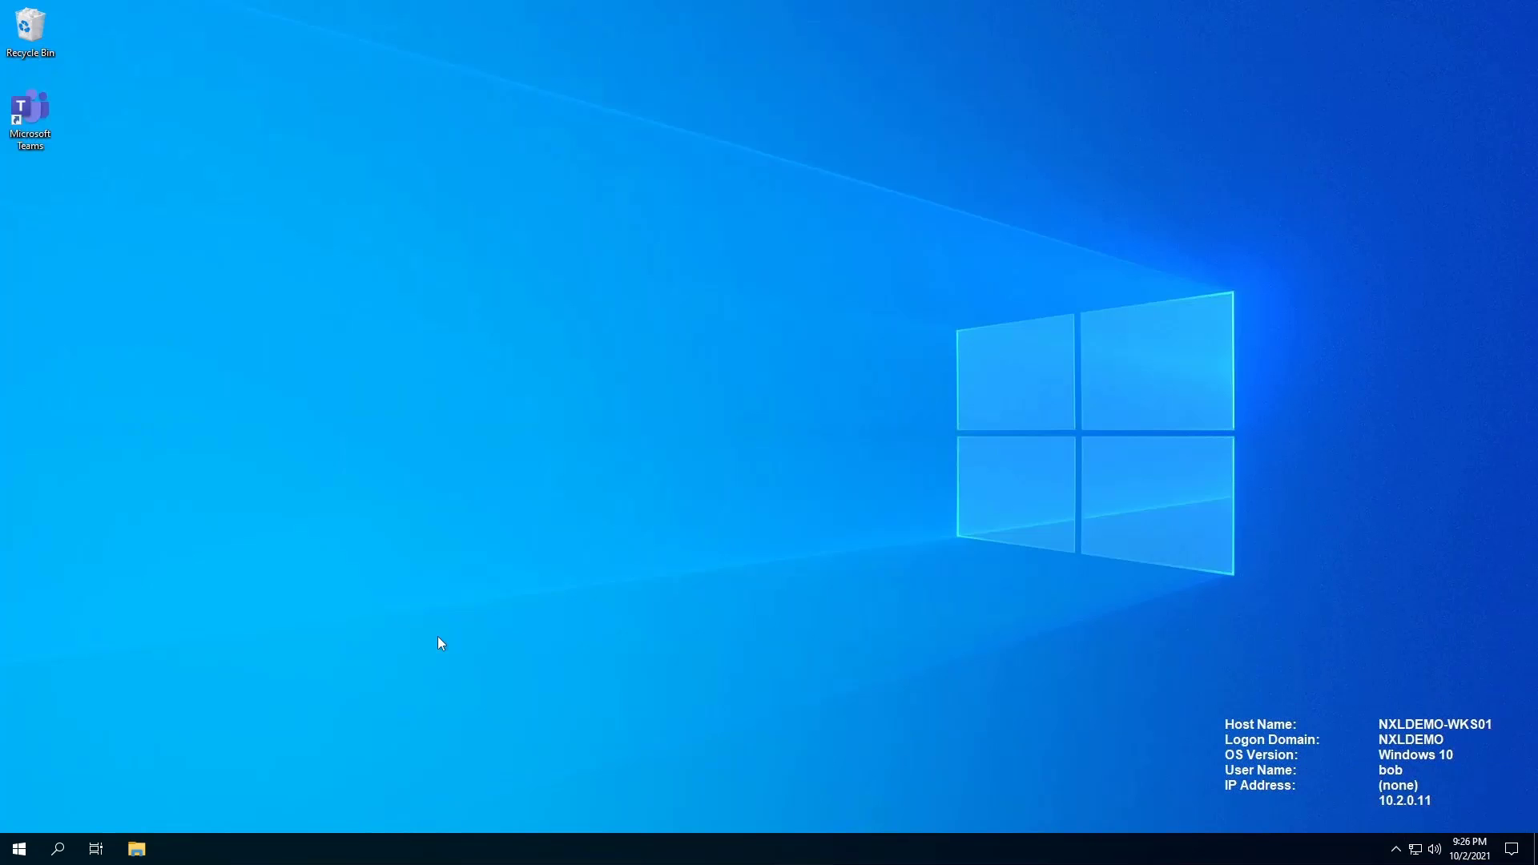
Step: On NXLDEMO-WKS01, browse to Z:\ProjectA and open the Sample C workbook
left_click(136, 849)
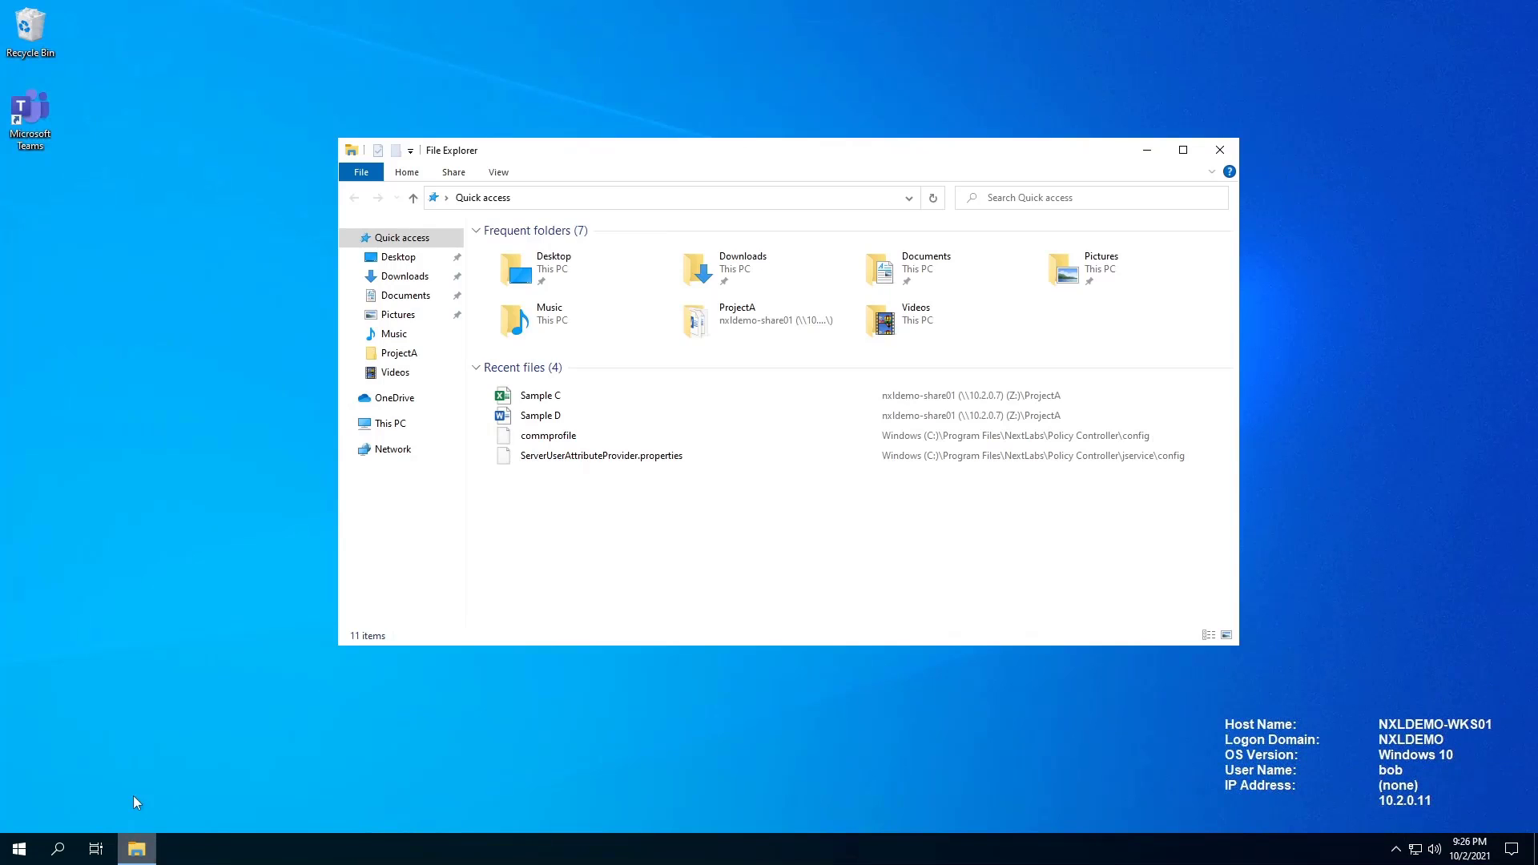
left_click(387, 433)
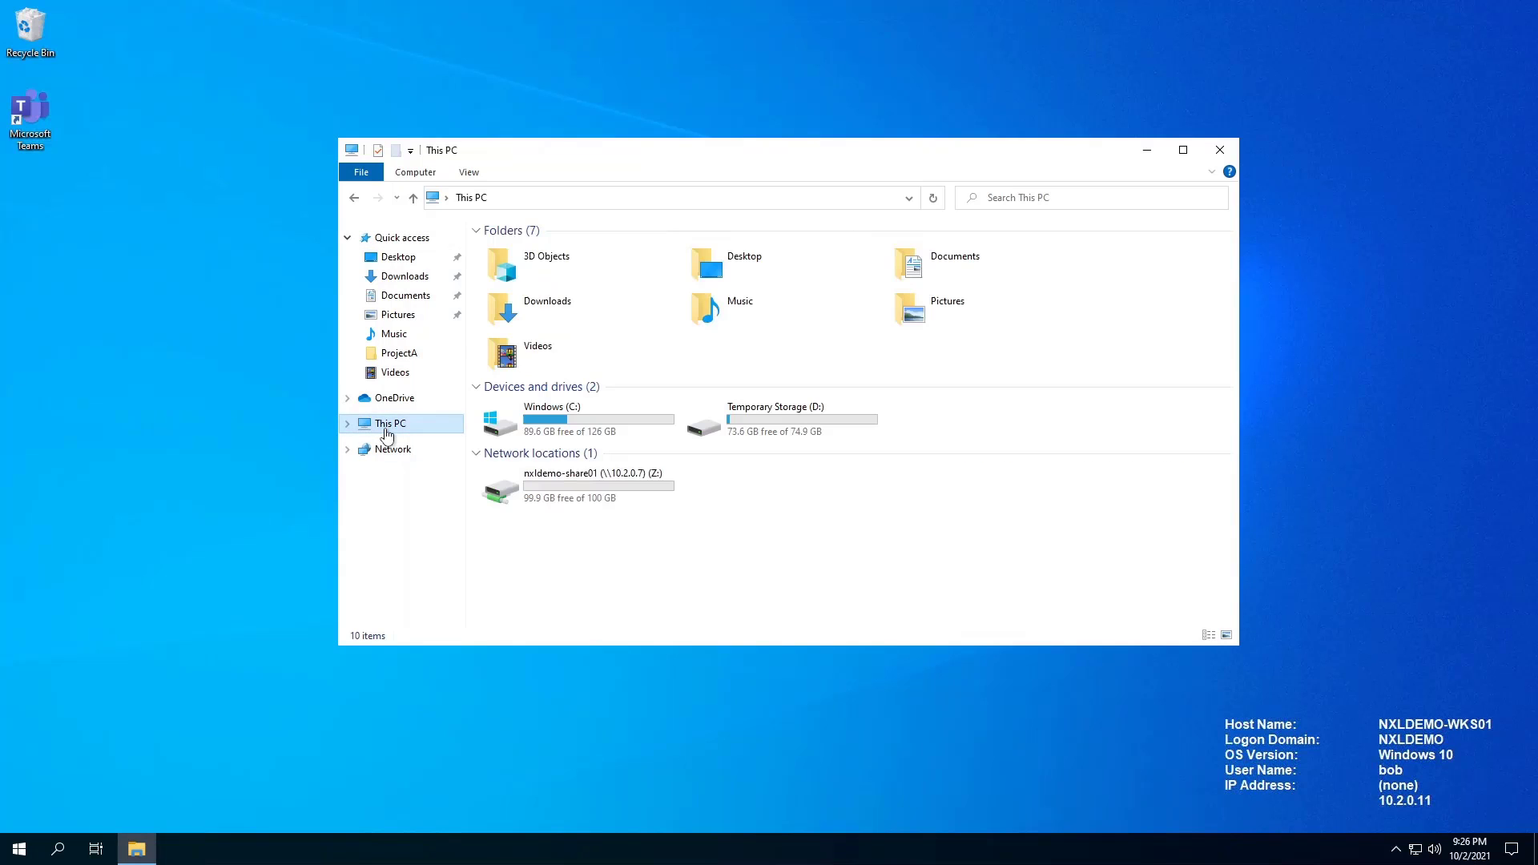
double_click(554, 474)
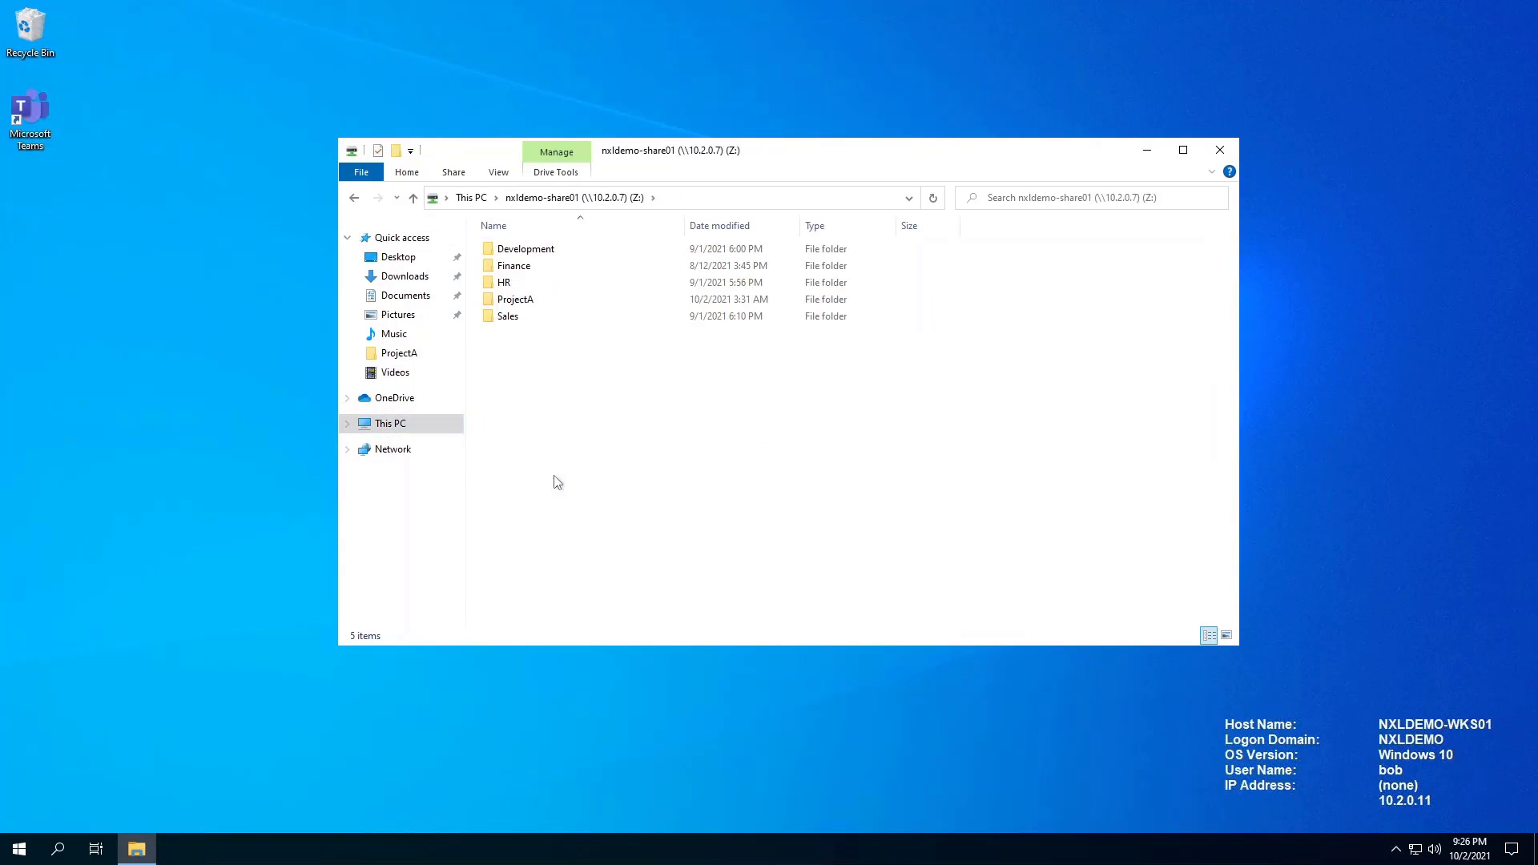
double_click(517, 301)
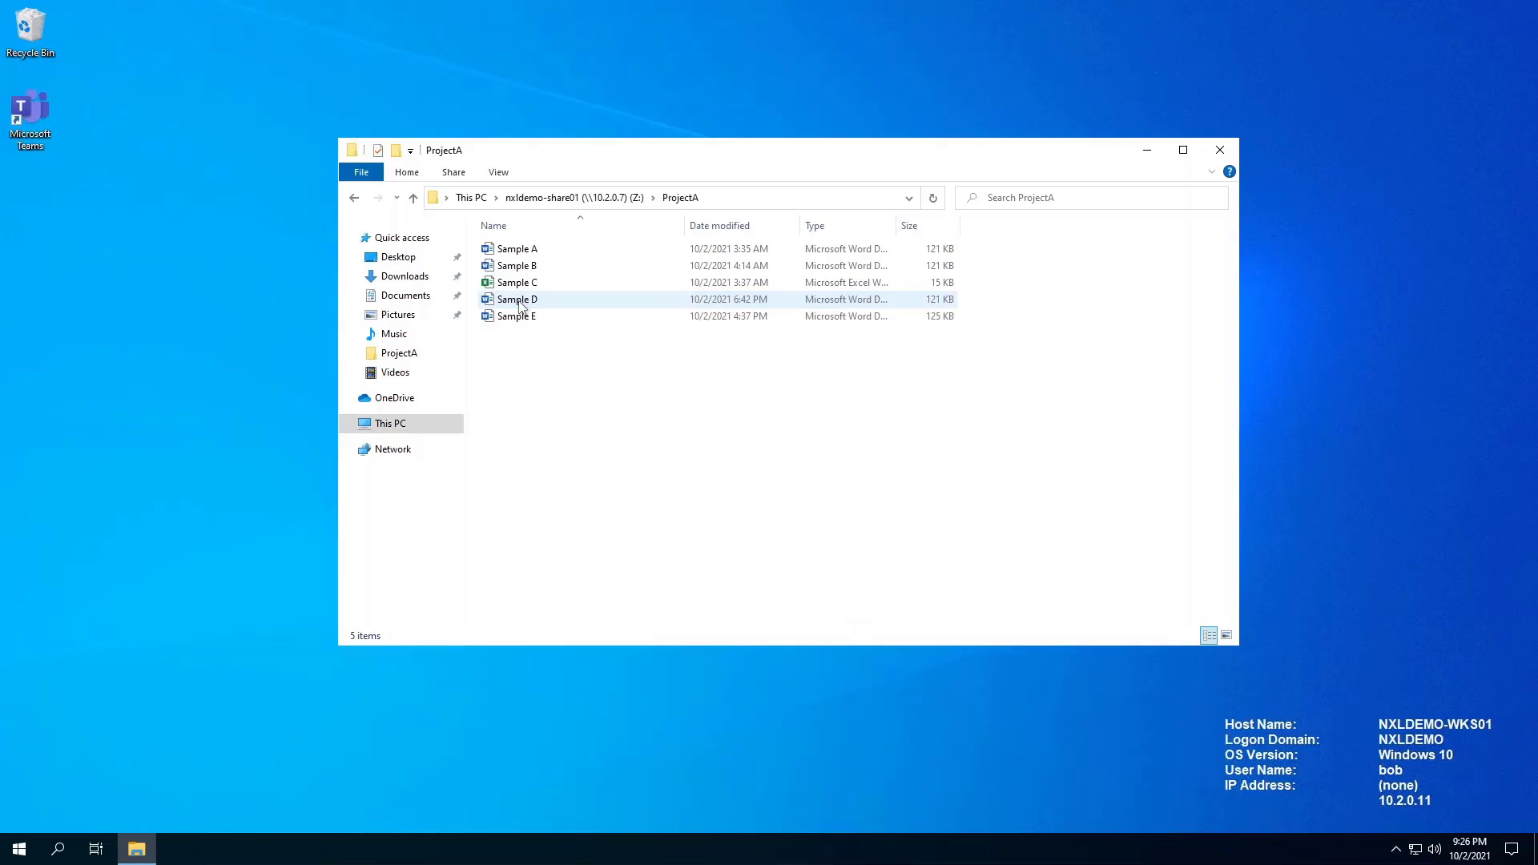
double_click(522, 285)
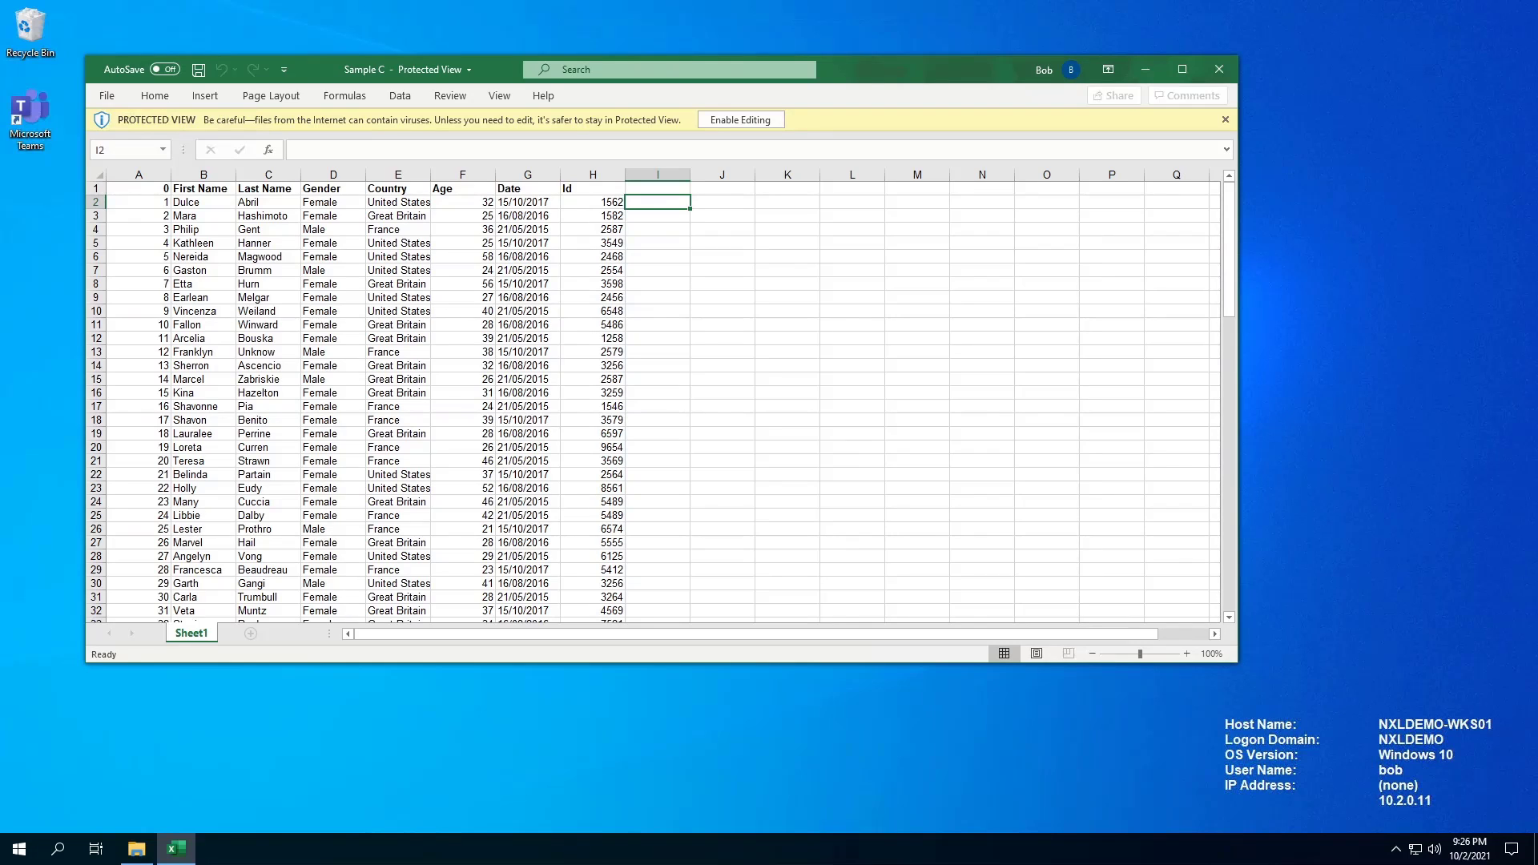
Step: Enable editing on Sample C and view its custom properties, Classification SECRET and RELTO USA
left_click(741, 122)
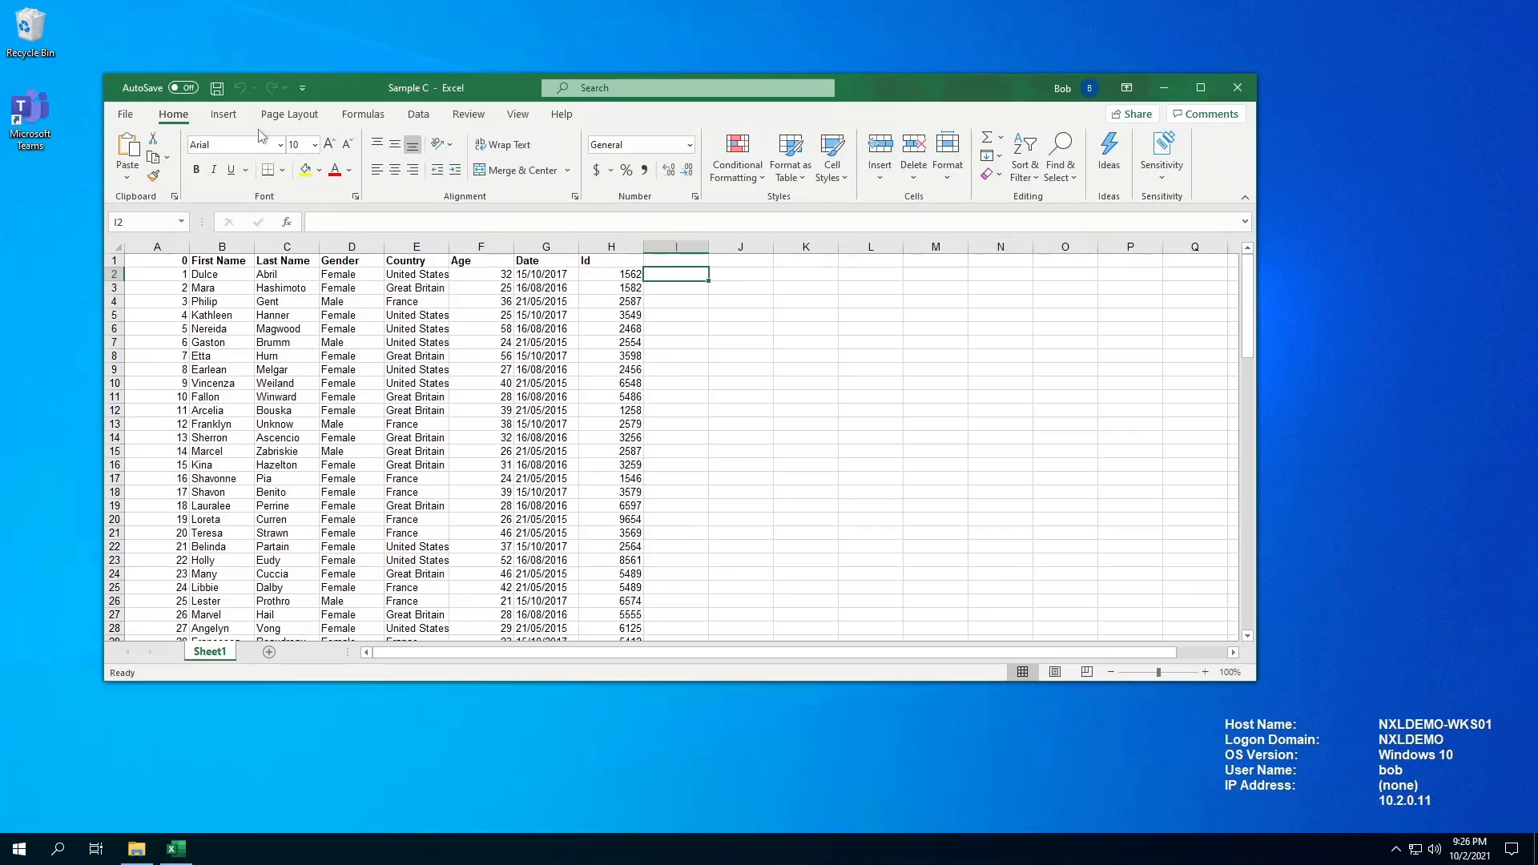
left_click(123, 115)
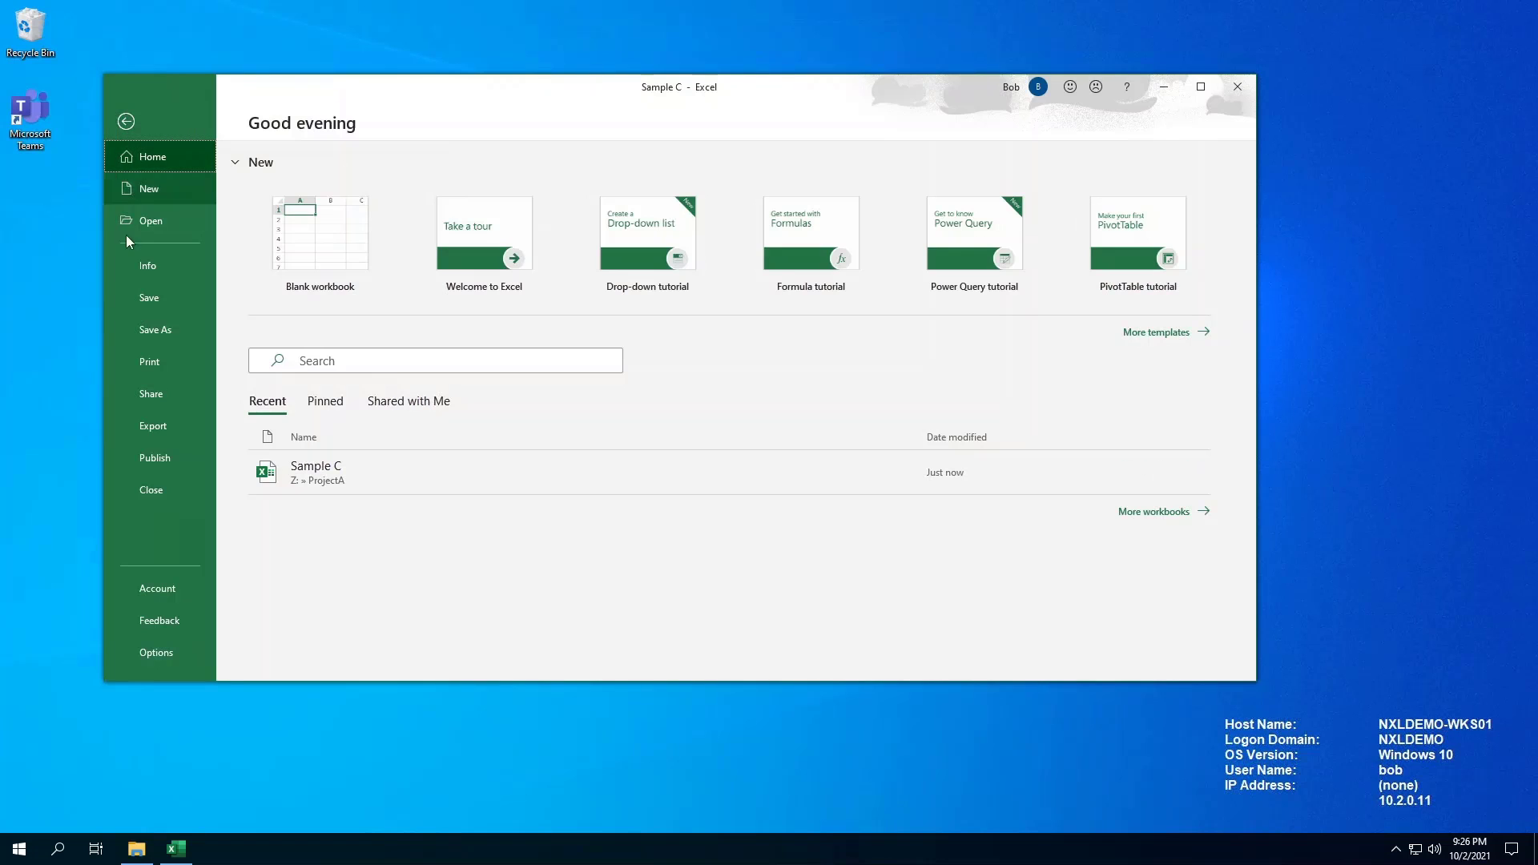
left_click(142, 265)
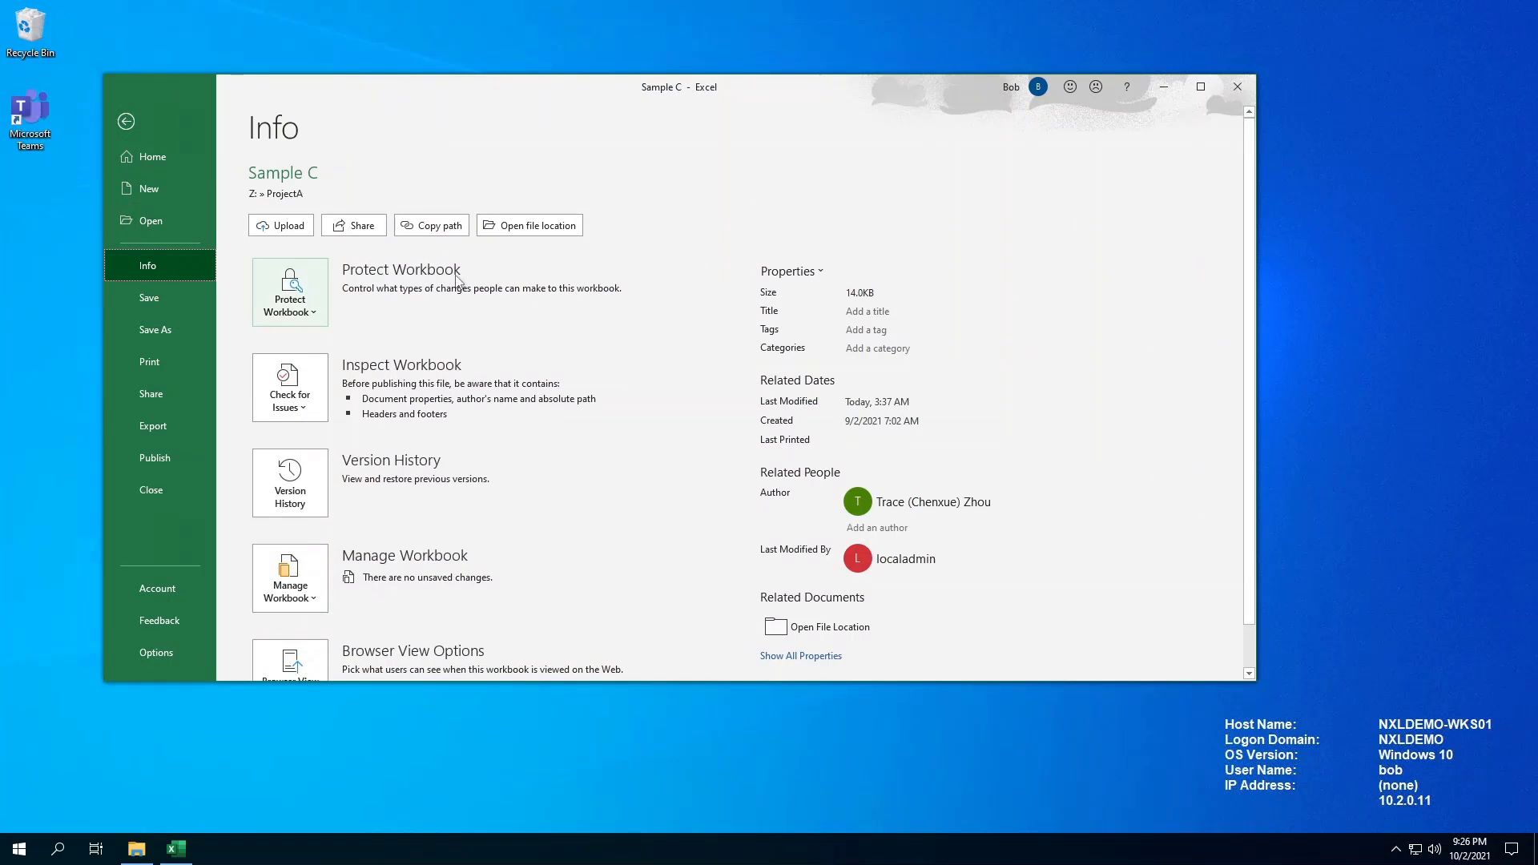
left_click(812, 271)
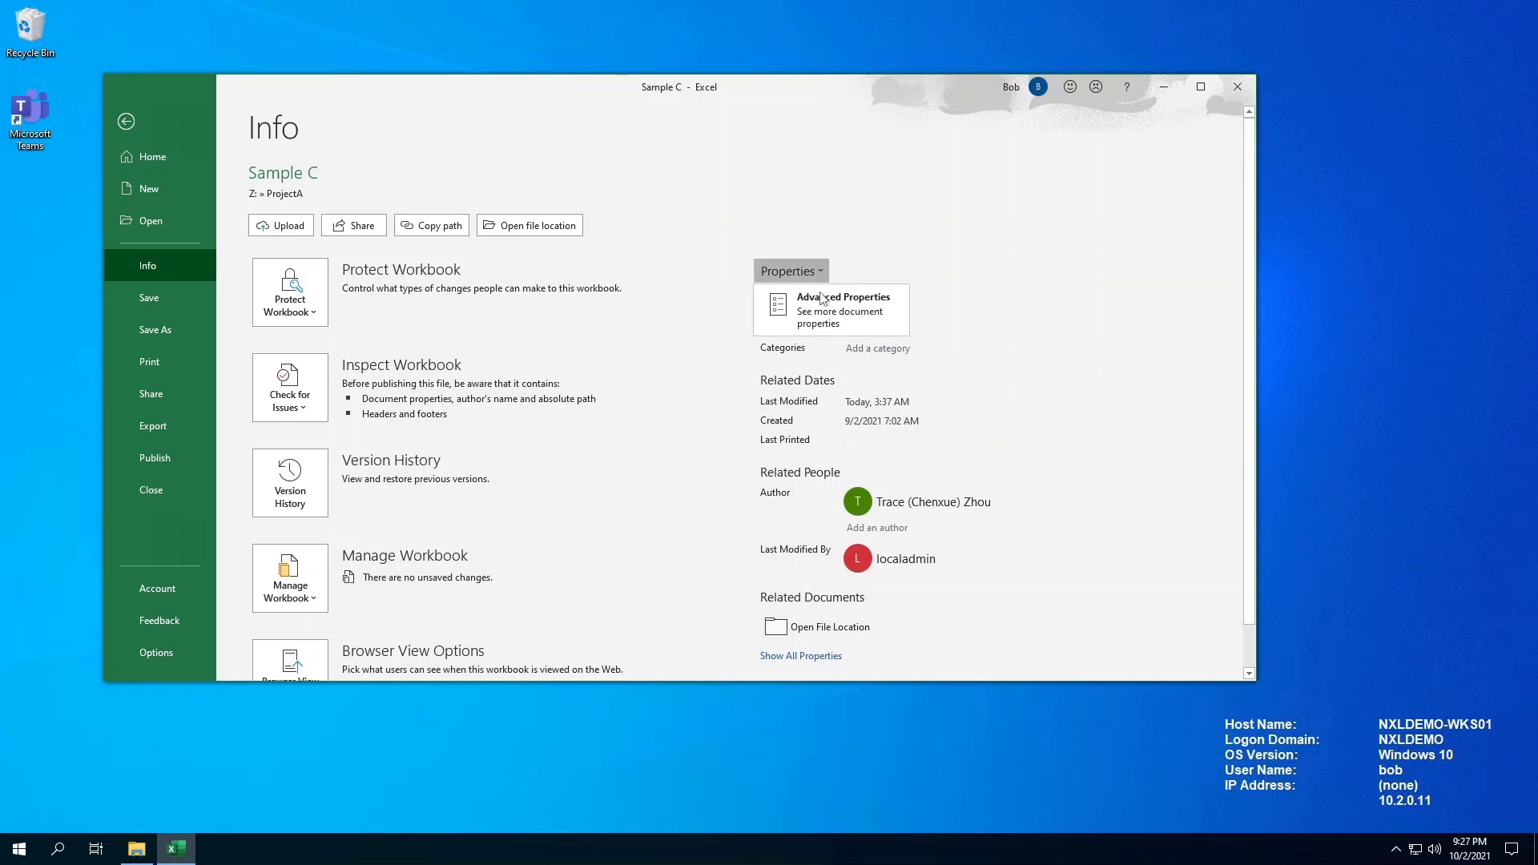
left_click(823, 314)
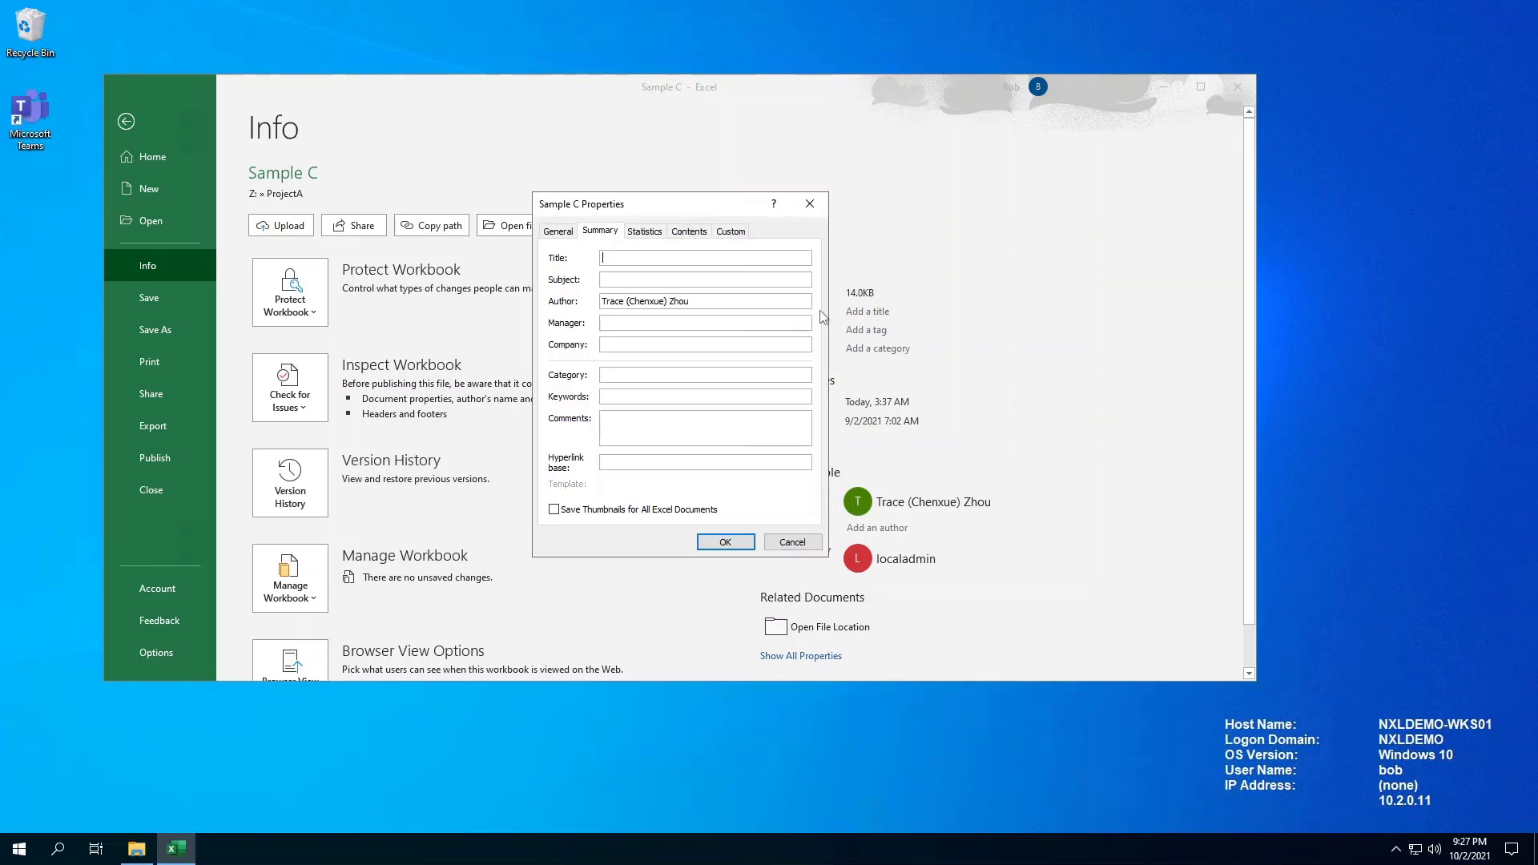
left_click(730, 231)
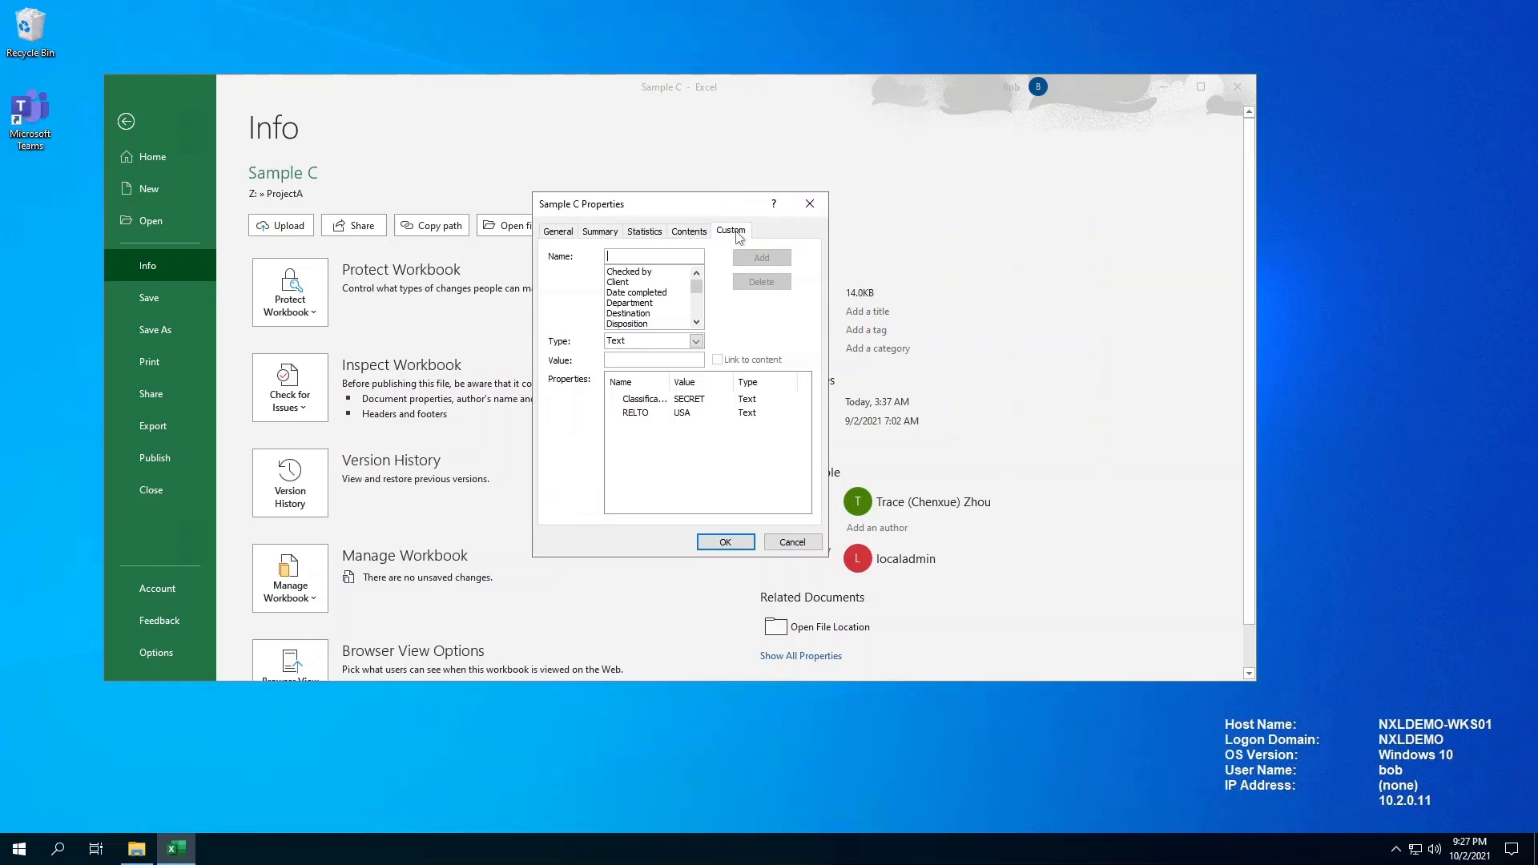
double_click(669, 380)
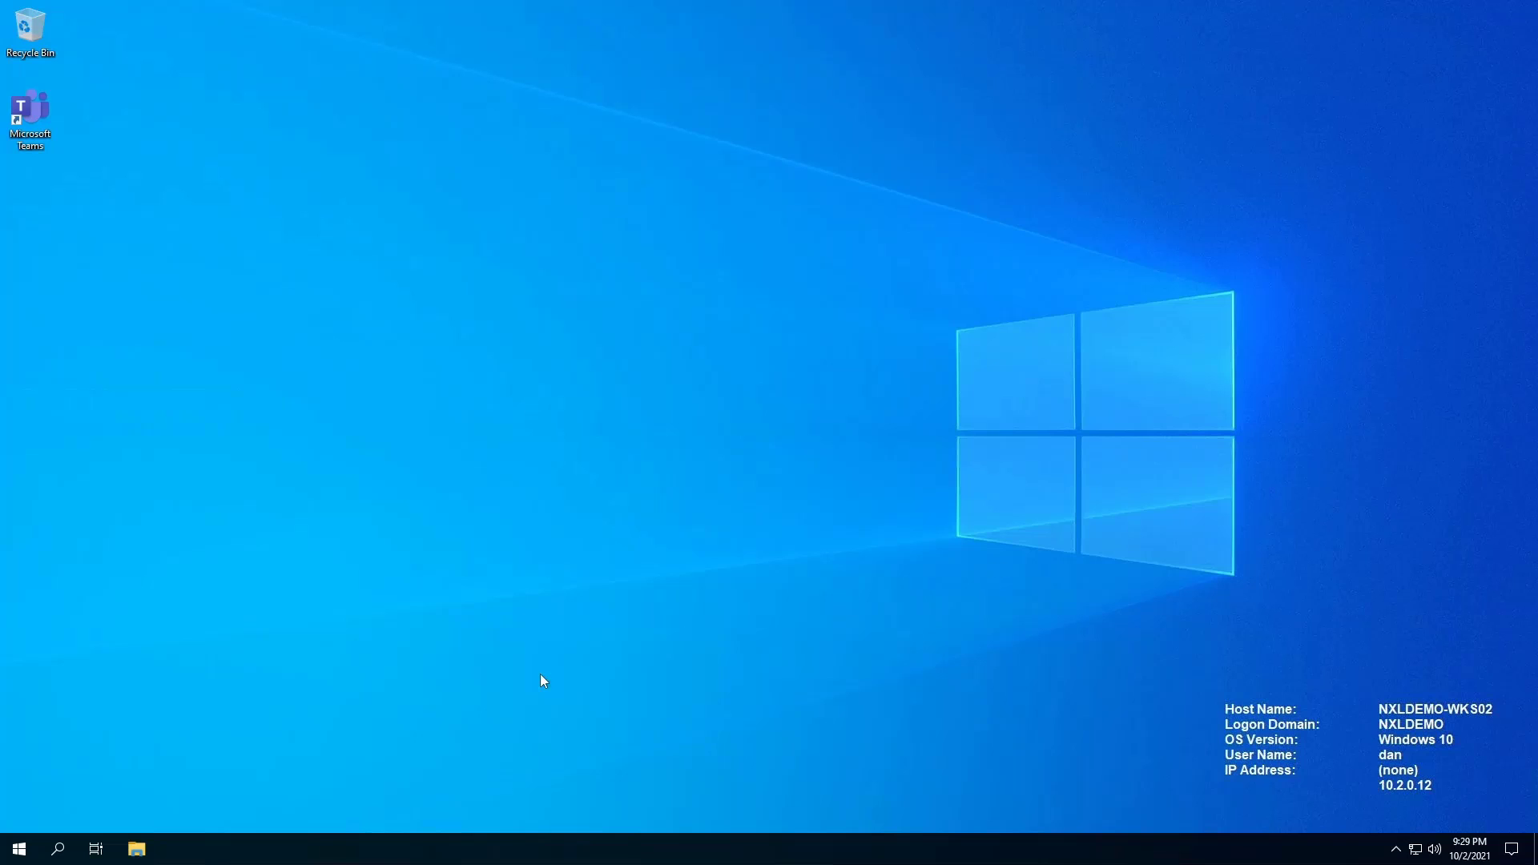
Step: Try opening Sample D from Z:\ProjectA and dismiss Word's access-denied error
left_click(136, 848)
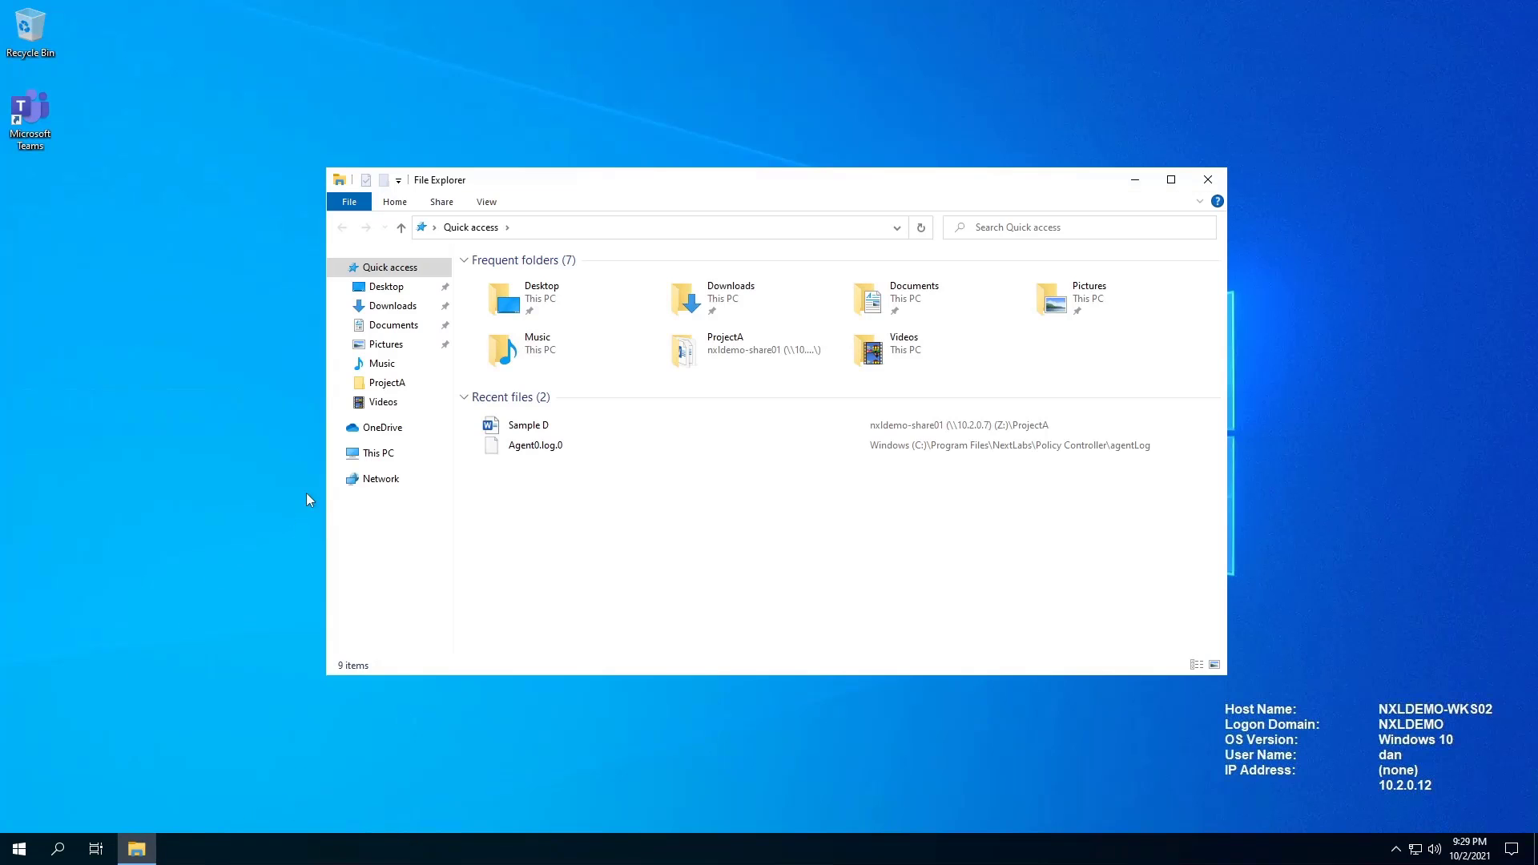
left_click(376, 452)
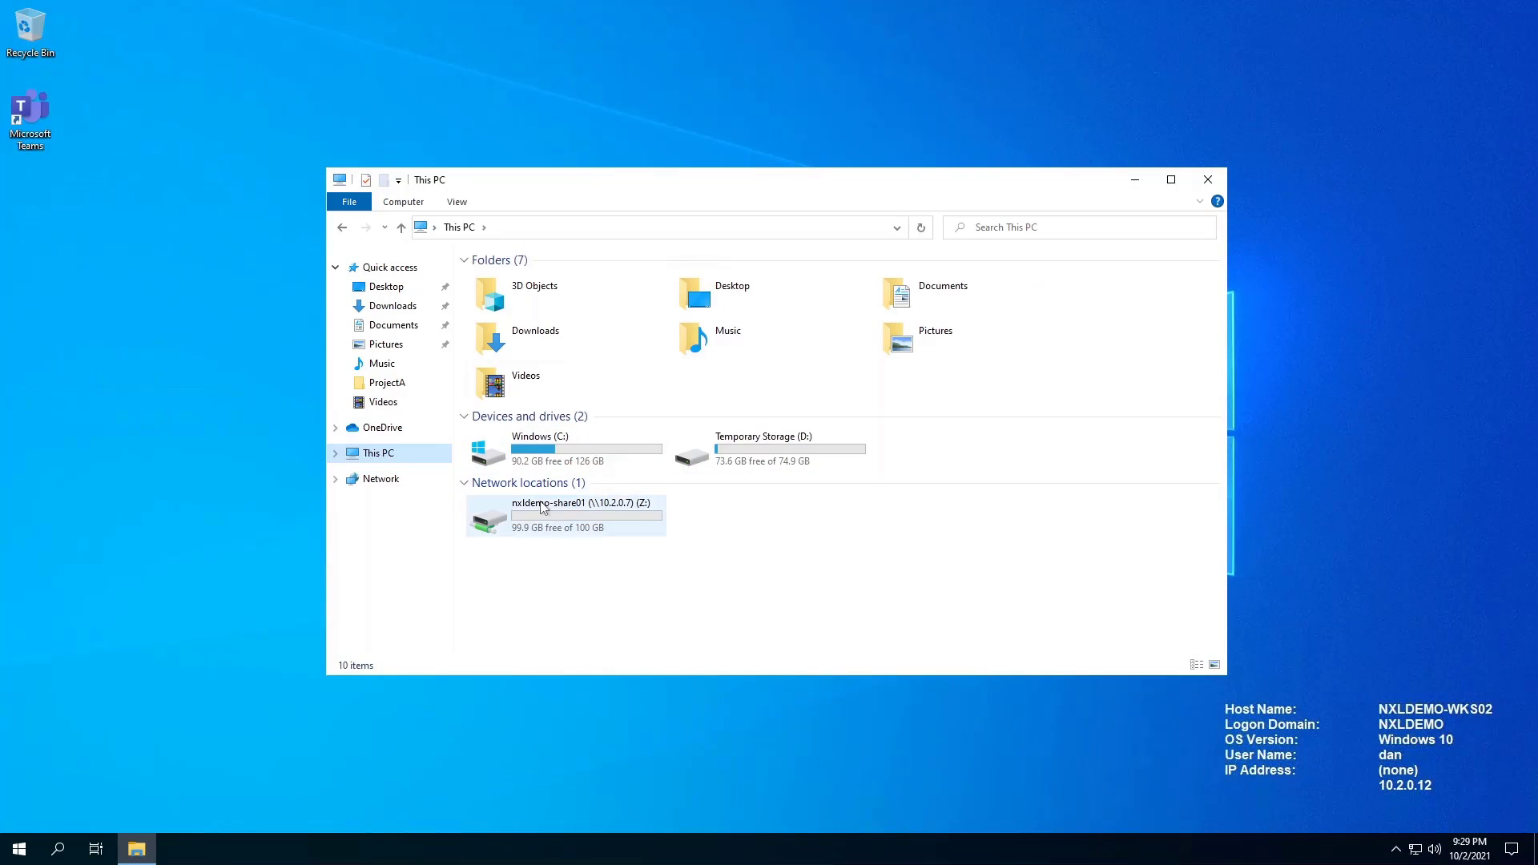
double_click(543, 510)
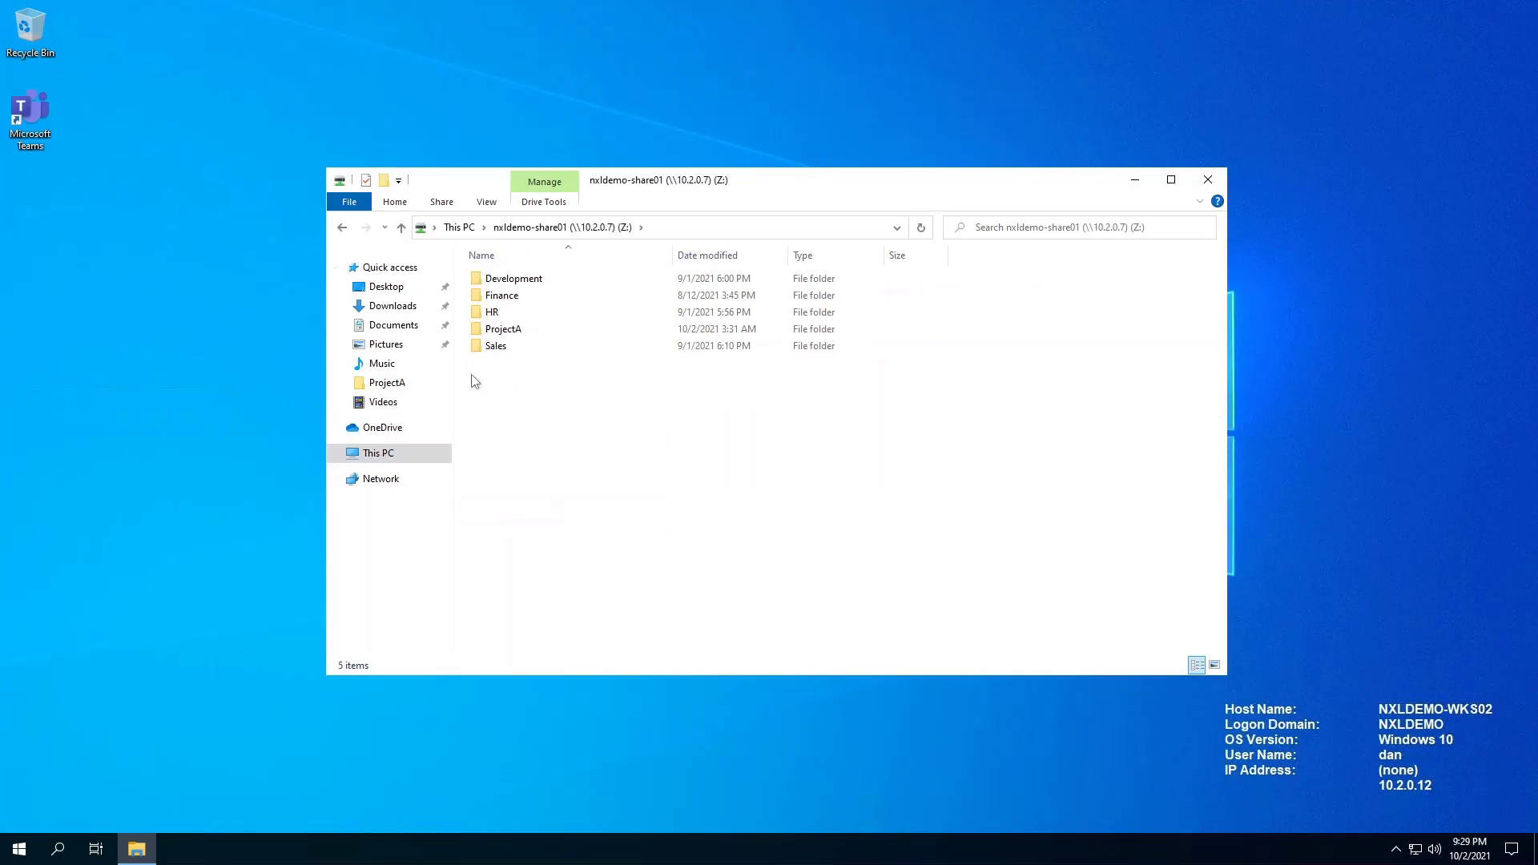
double_click(497, 329)
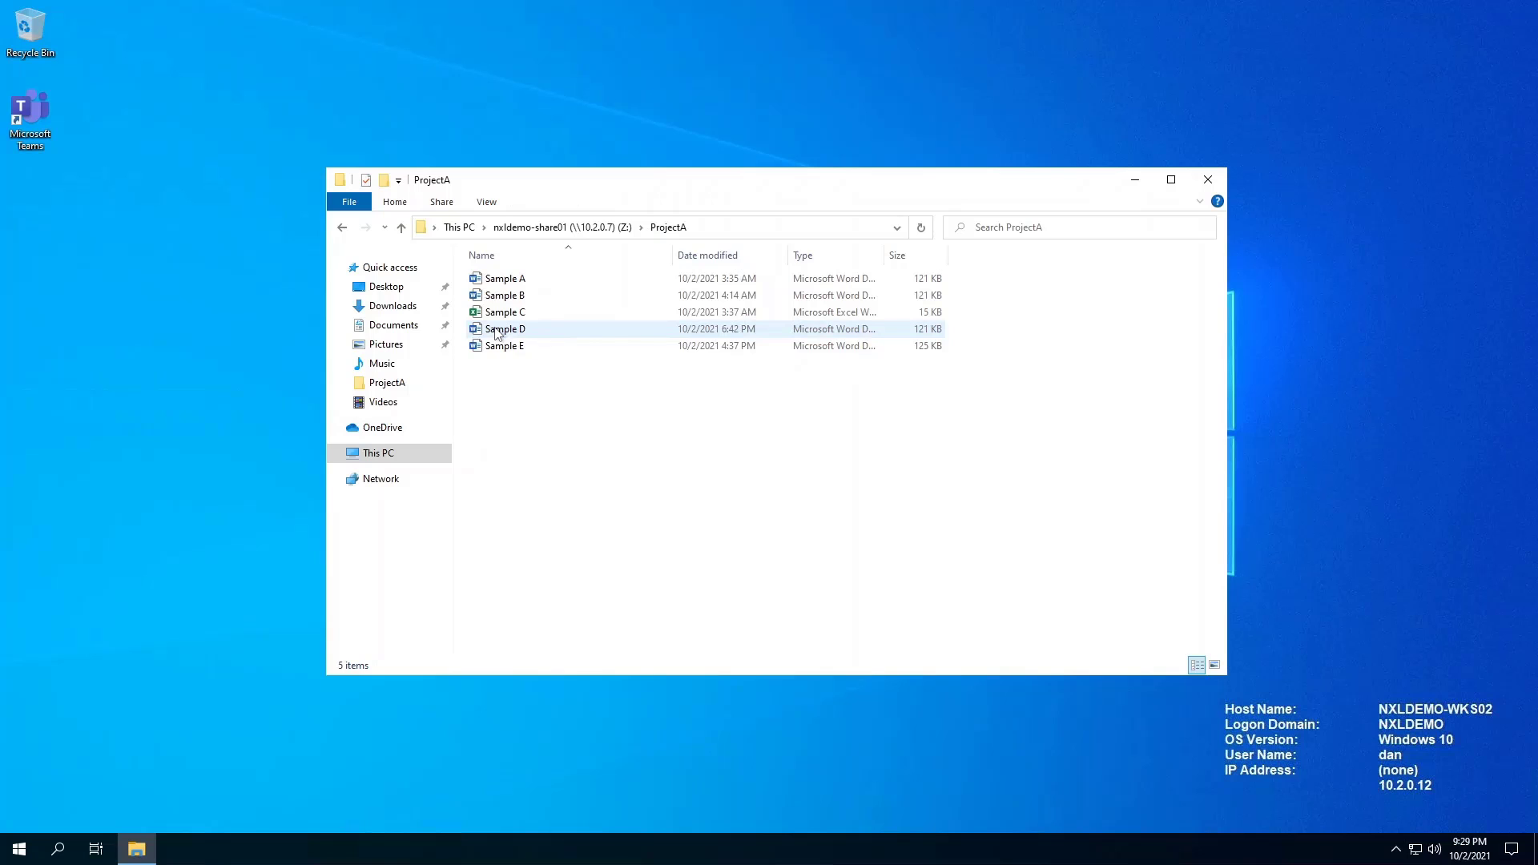
double_click(496, 329)
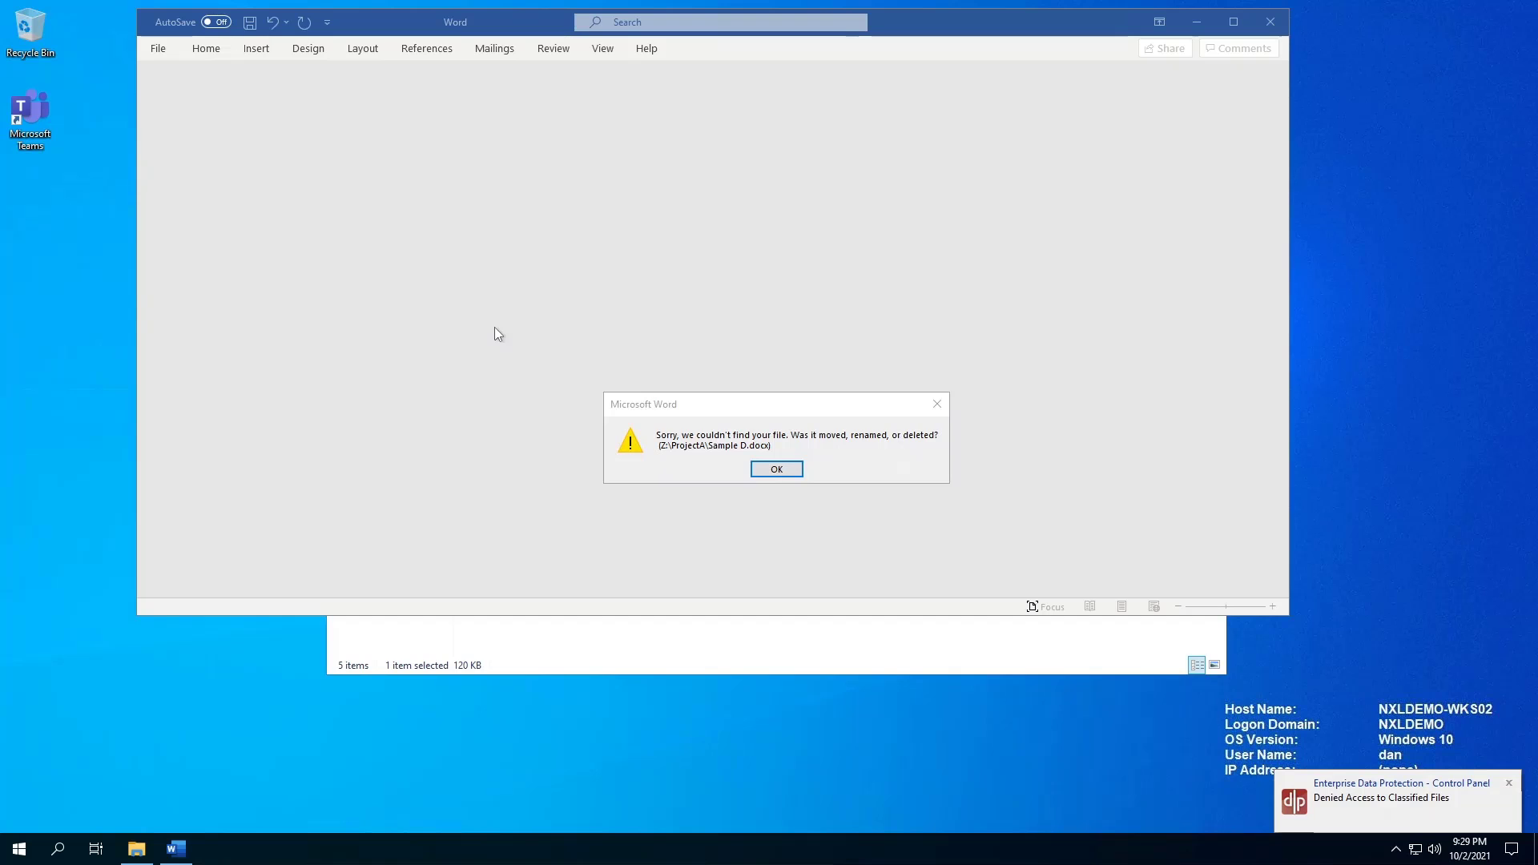
left_click(776, 468)
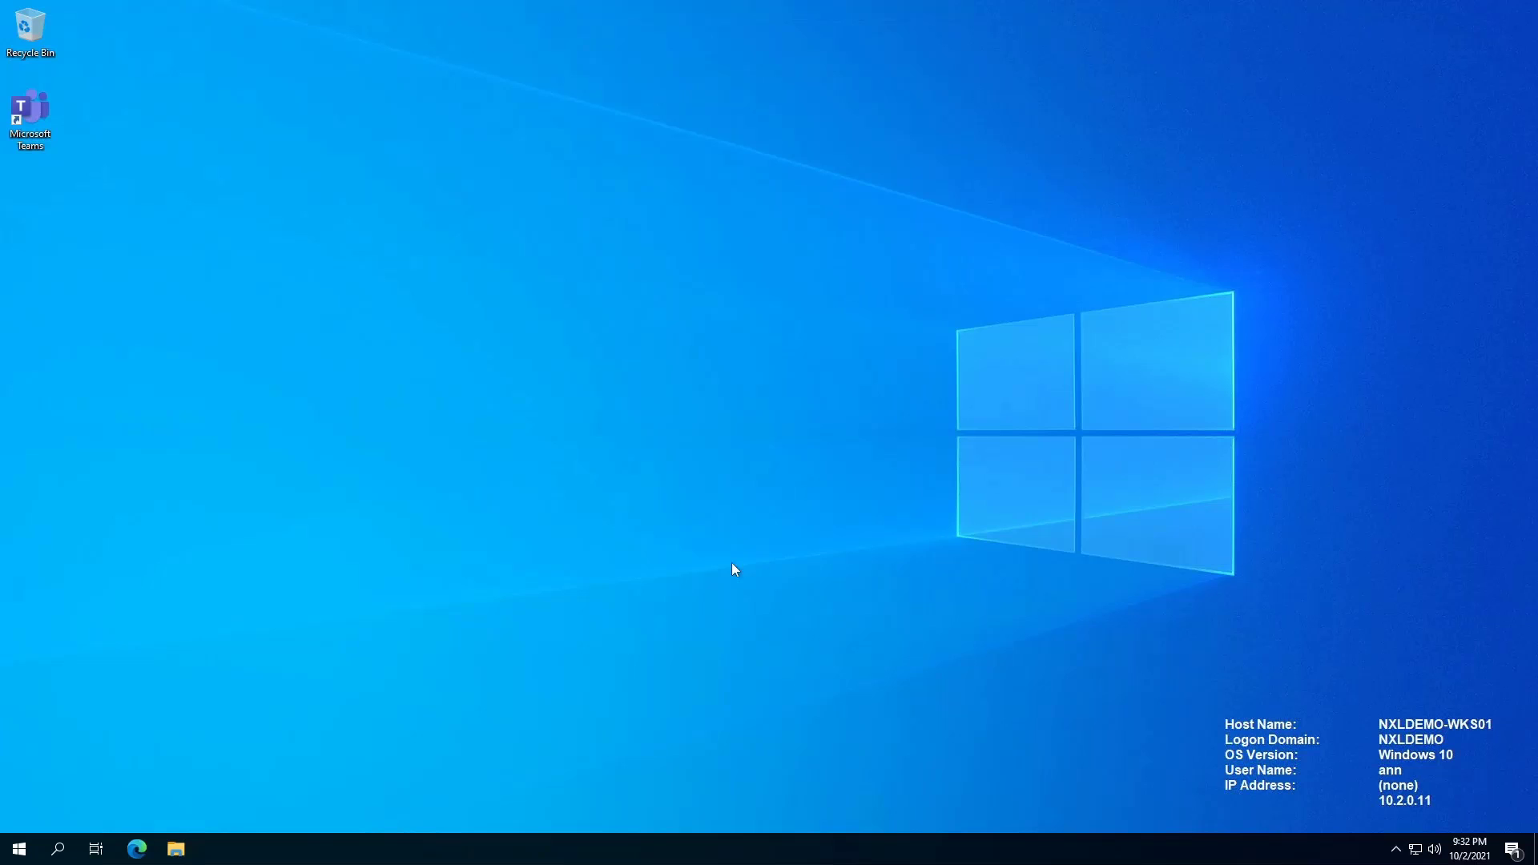
Step: Open Sample D from the ProjectA folder on nxldemo-share01 (Z:) in Word
left_click(175, 848)
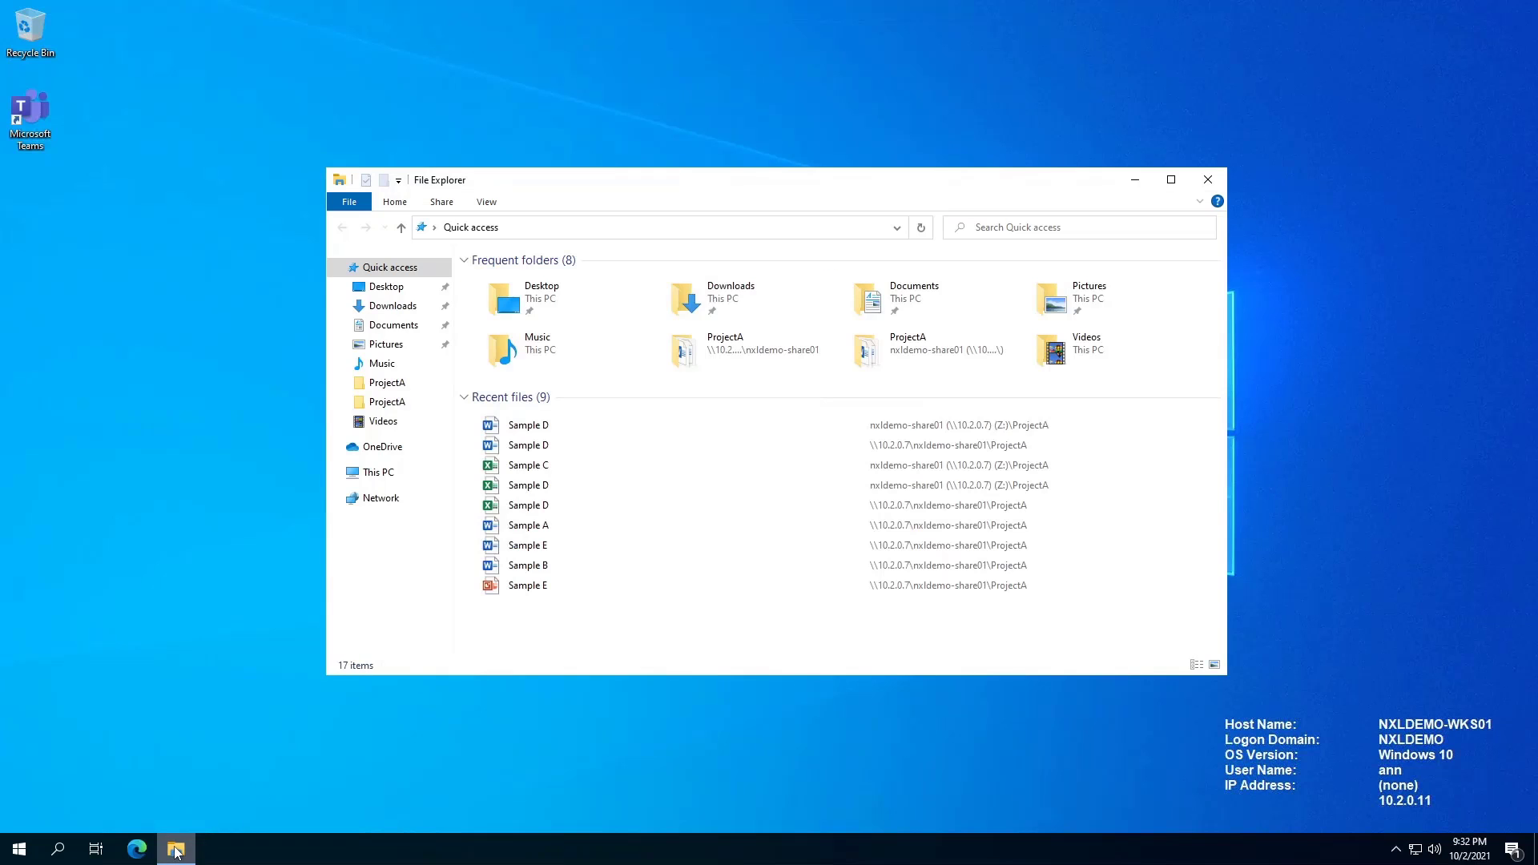
left_click(366, 475)
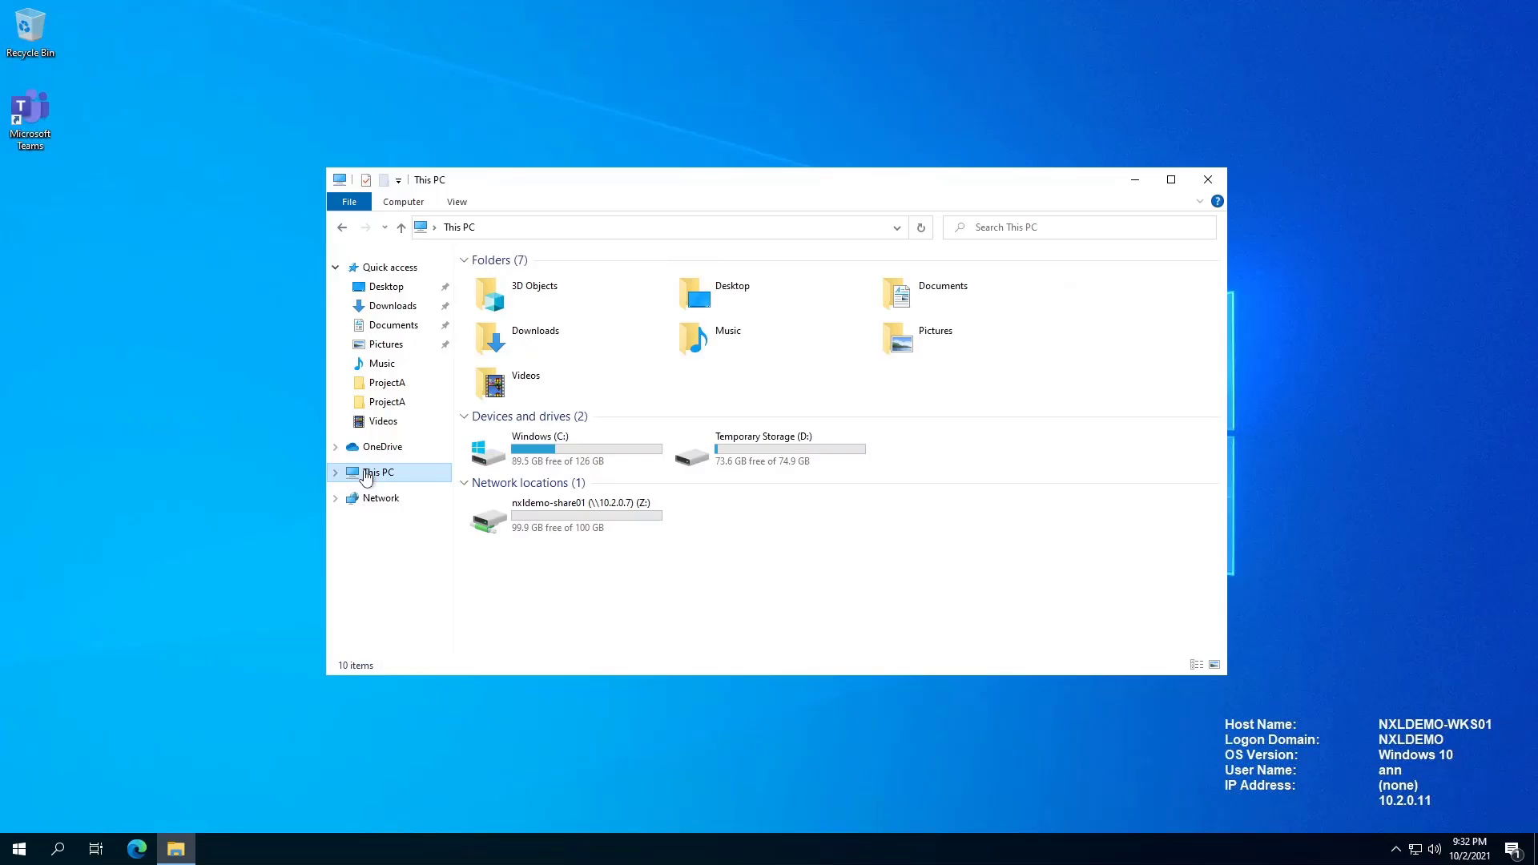
double_click(551, 509)
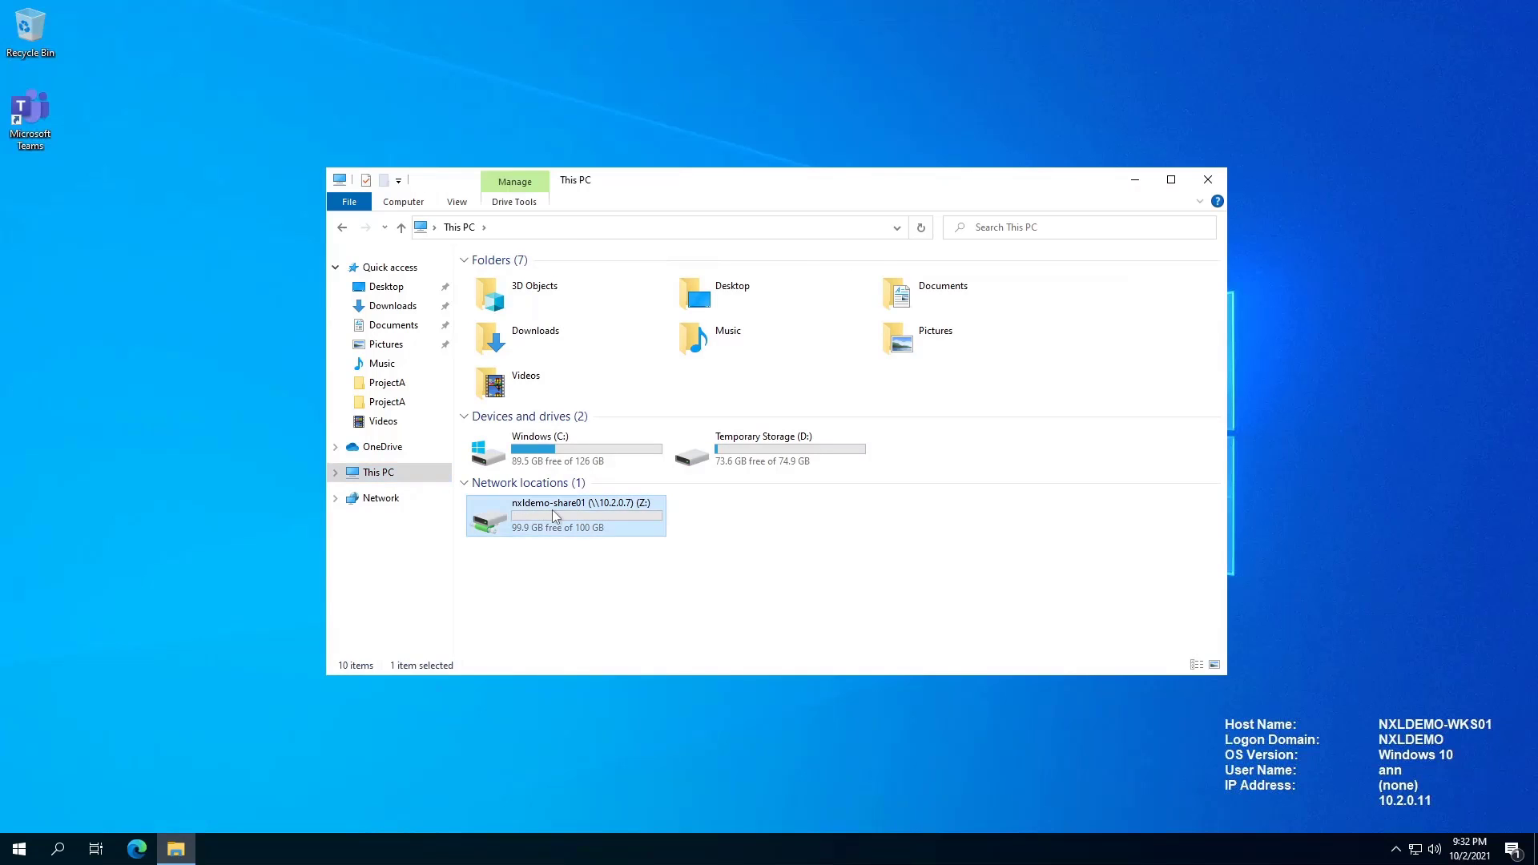
double_click(505, 330)
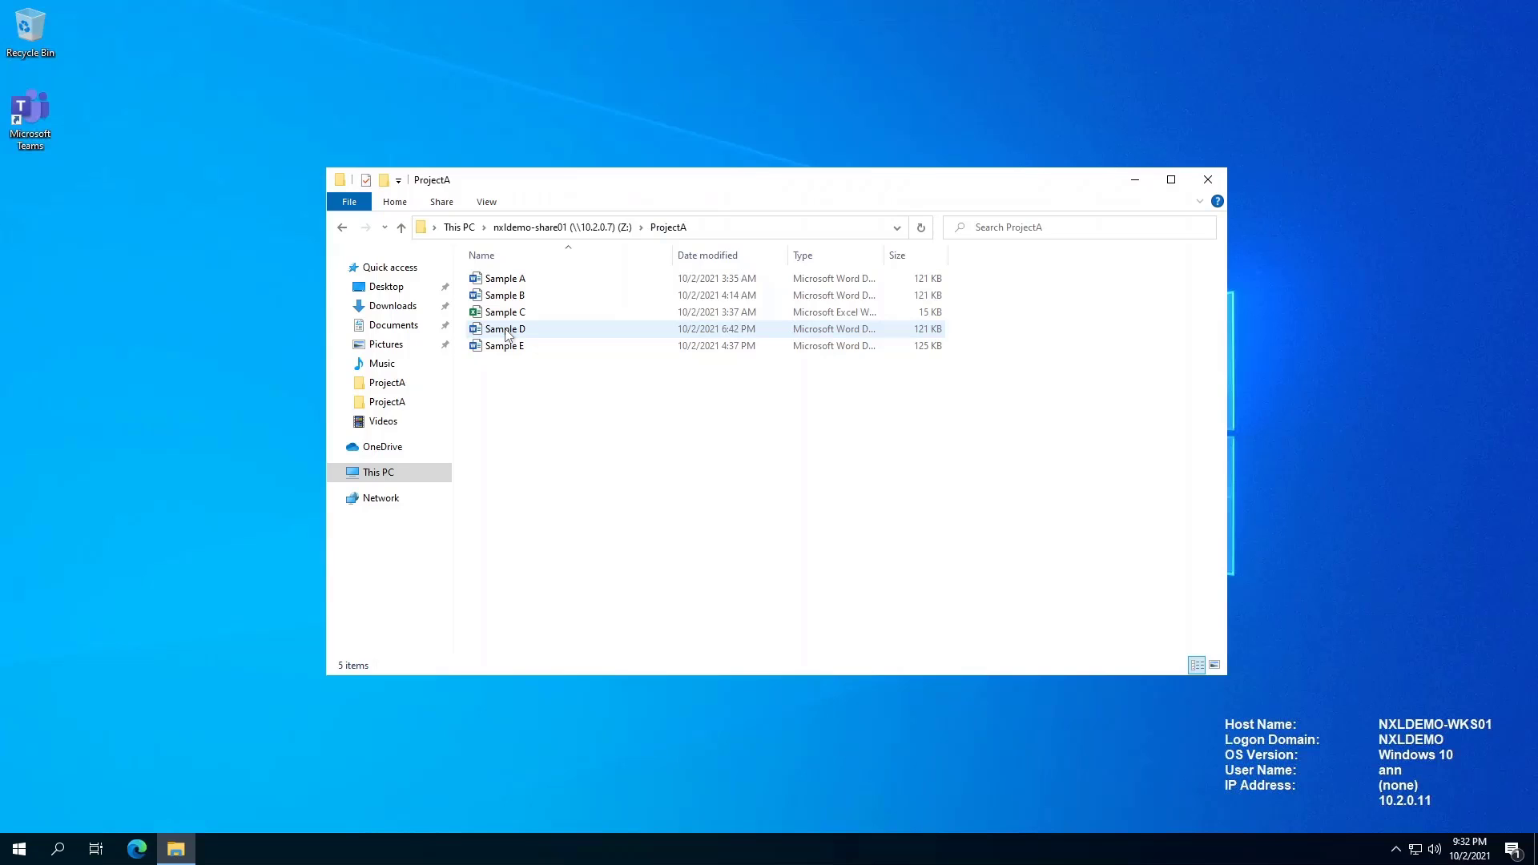
double_click(506, 330)
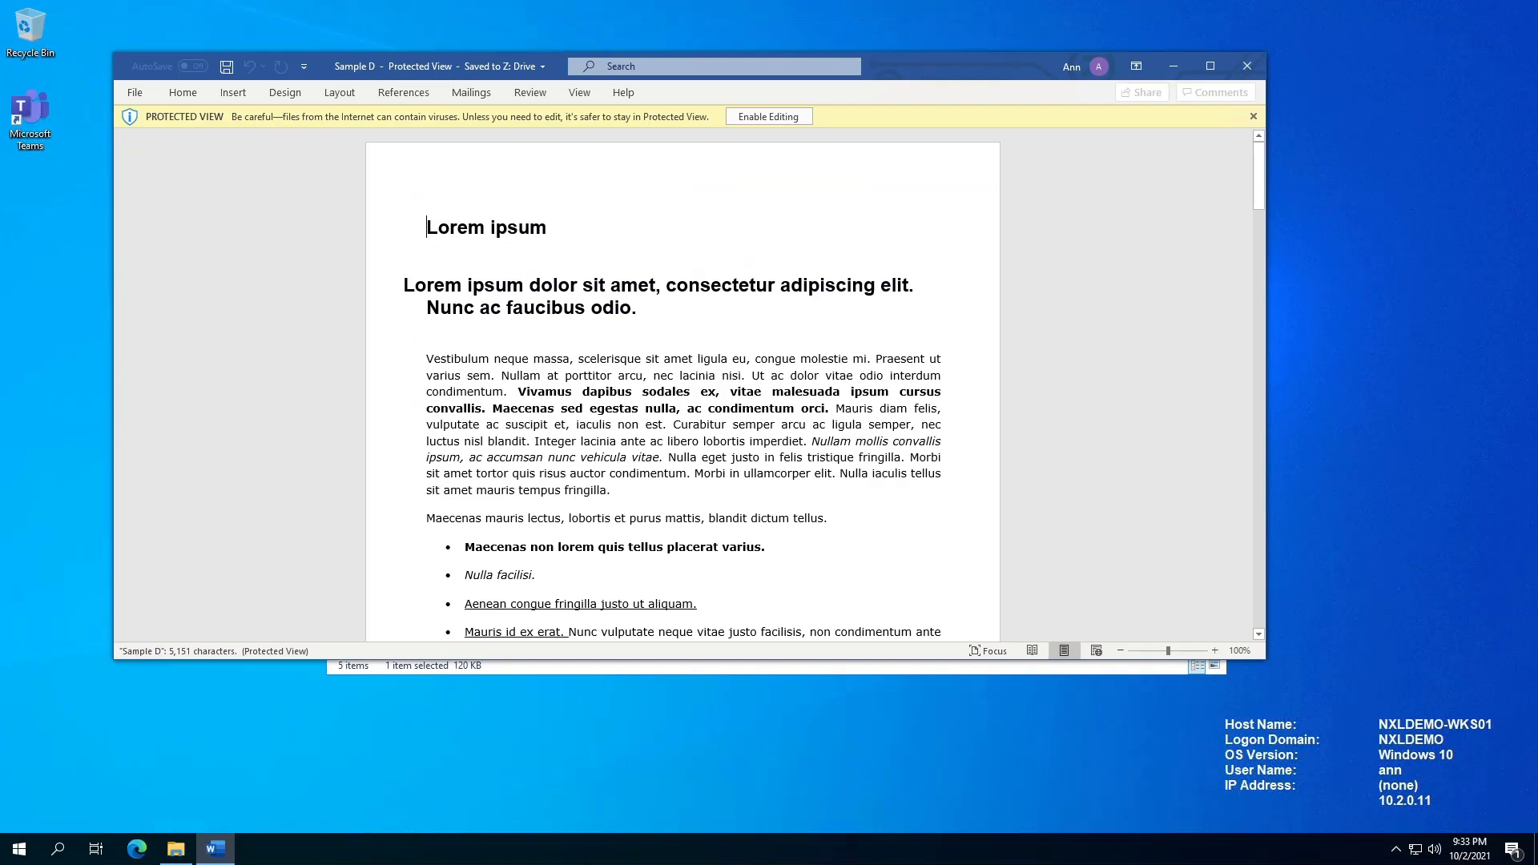
Step: Enable editing on Sample D and view its custom properties, Classification TOP SECRET and COI TIGER
left_click(767, 117)
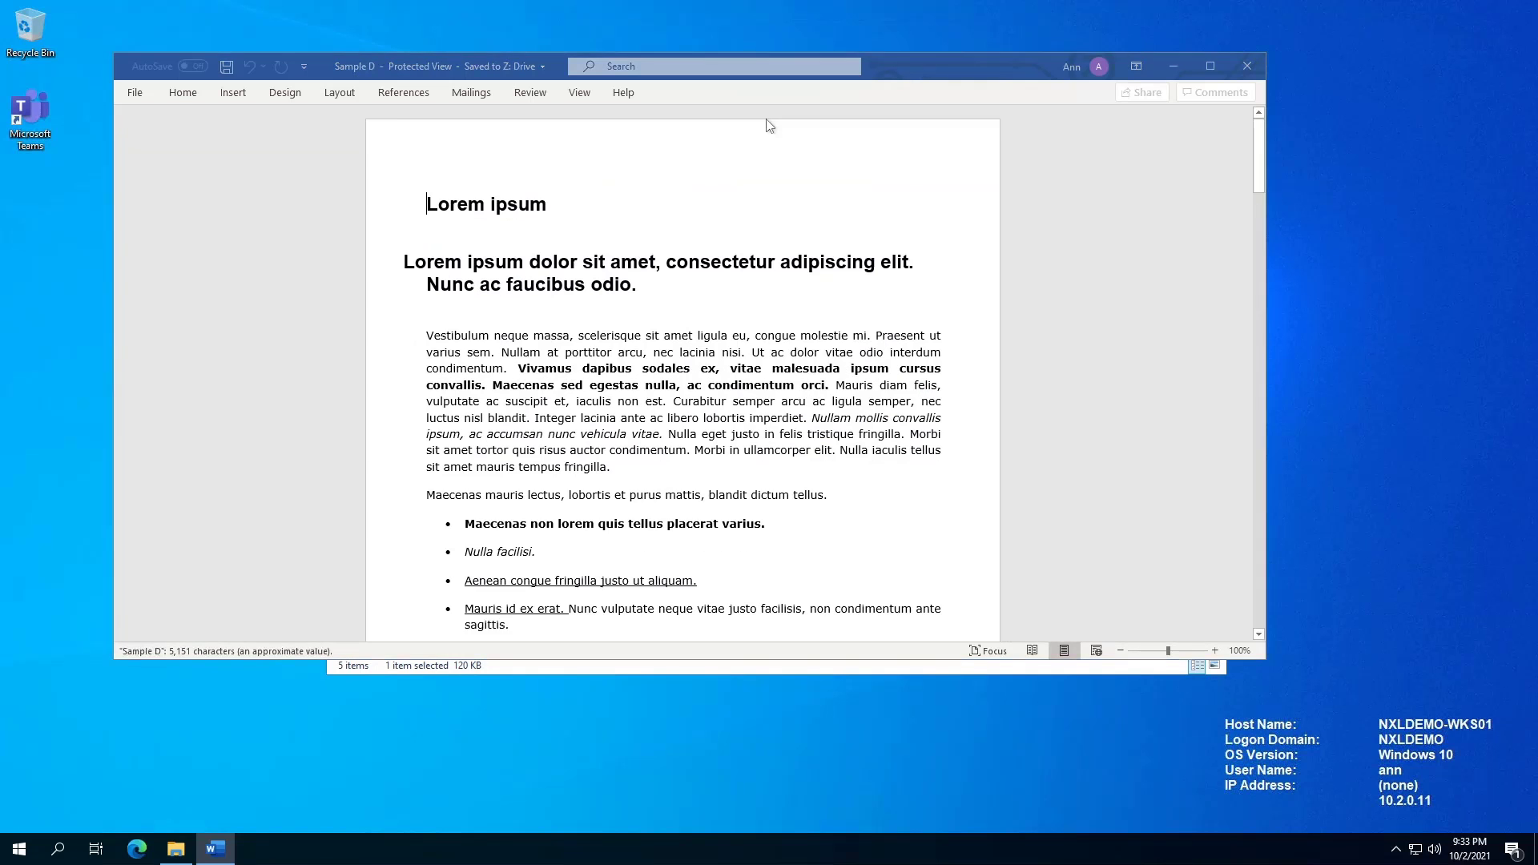
left_click(138, 96)
left_click(148, 245)
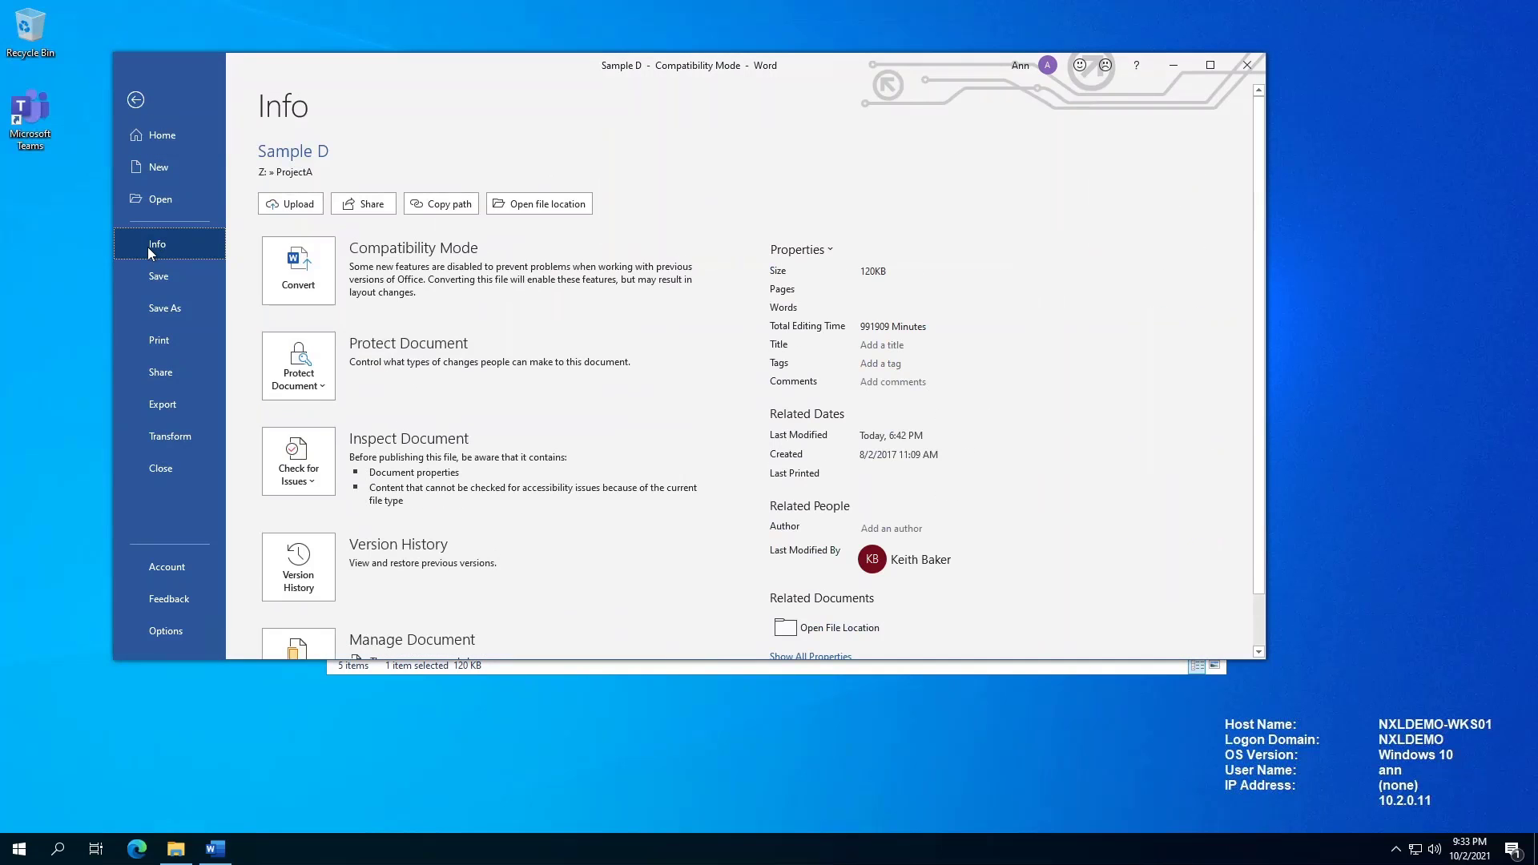
left_click(803, 250)
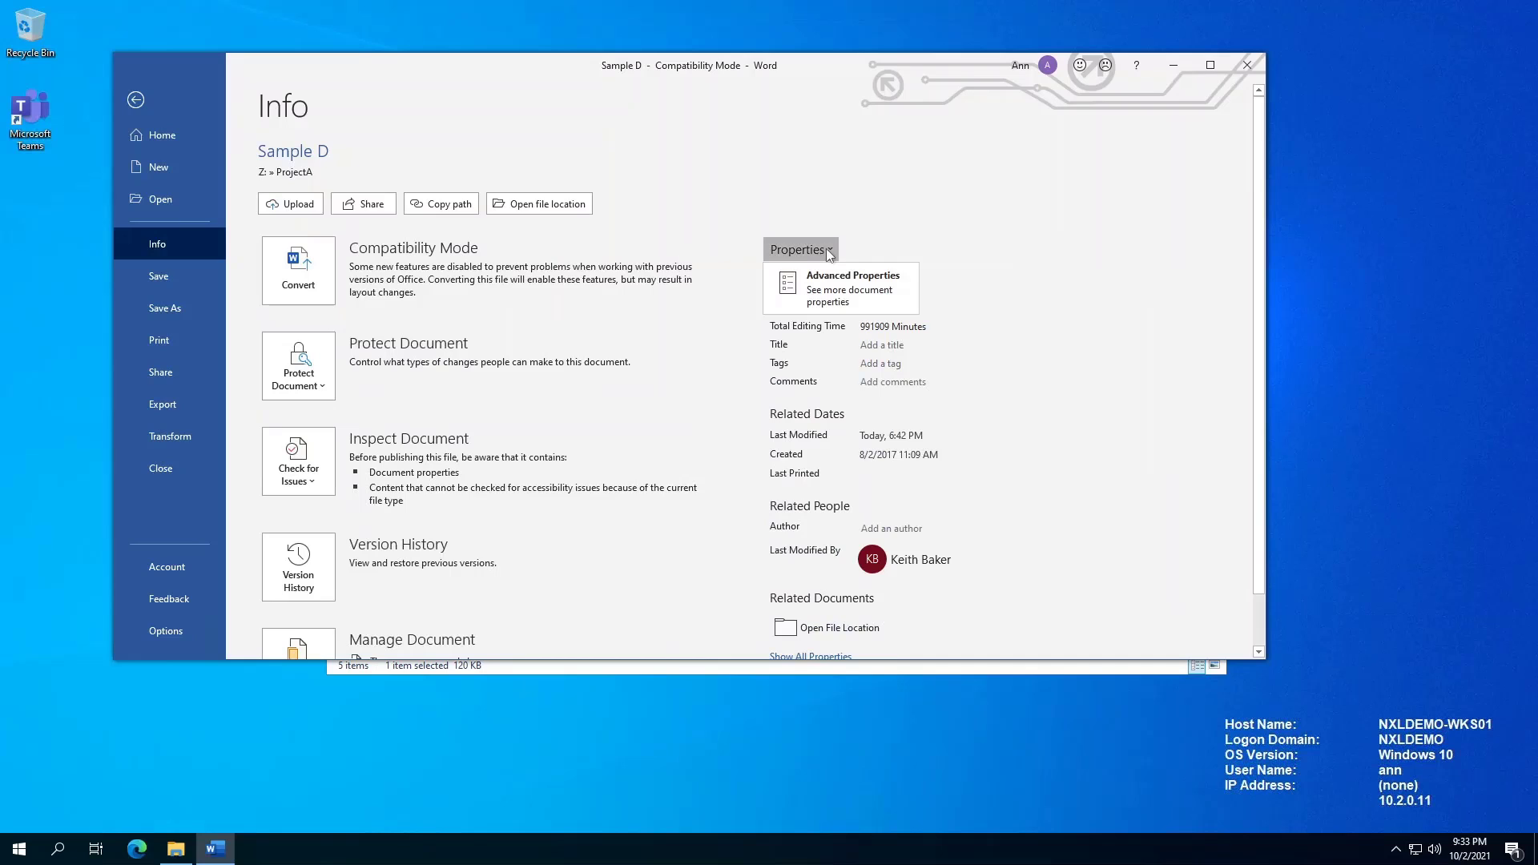
left_click(845, 282)
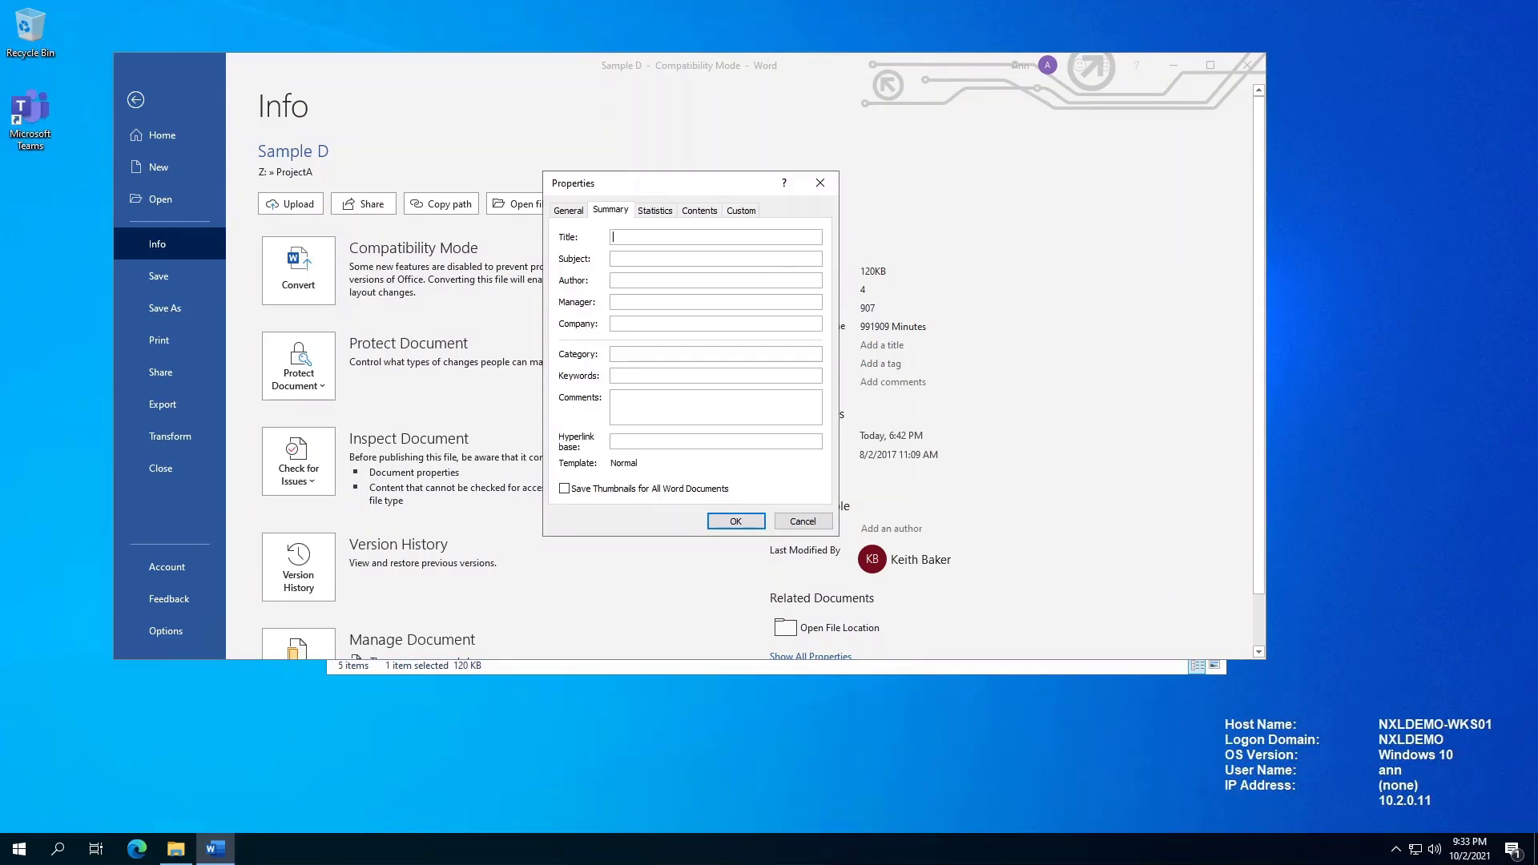
left_click(742, 212)
double_click(680, 360)
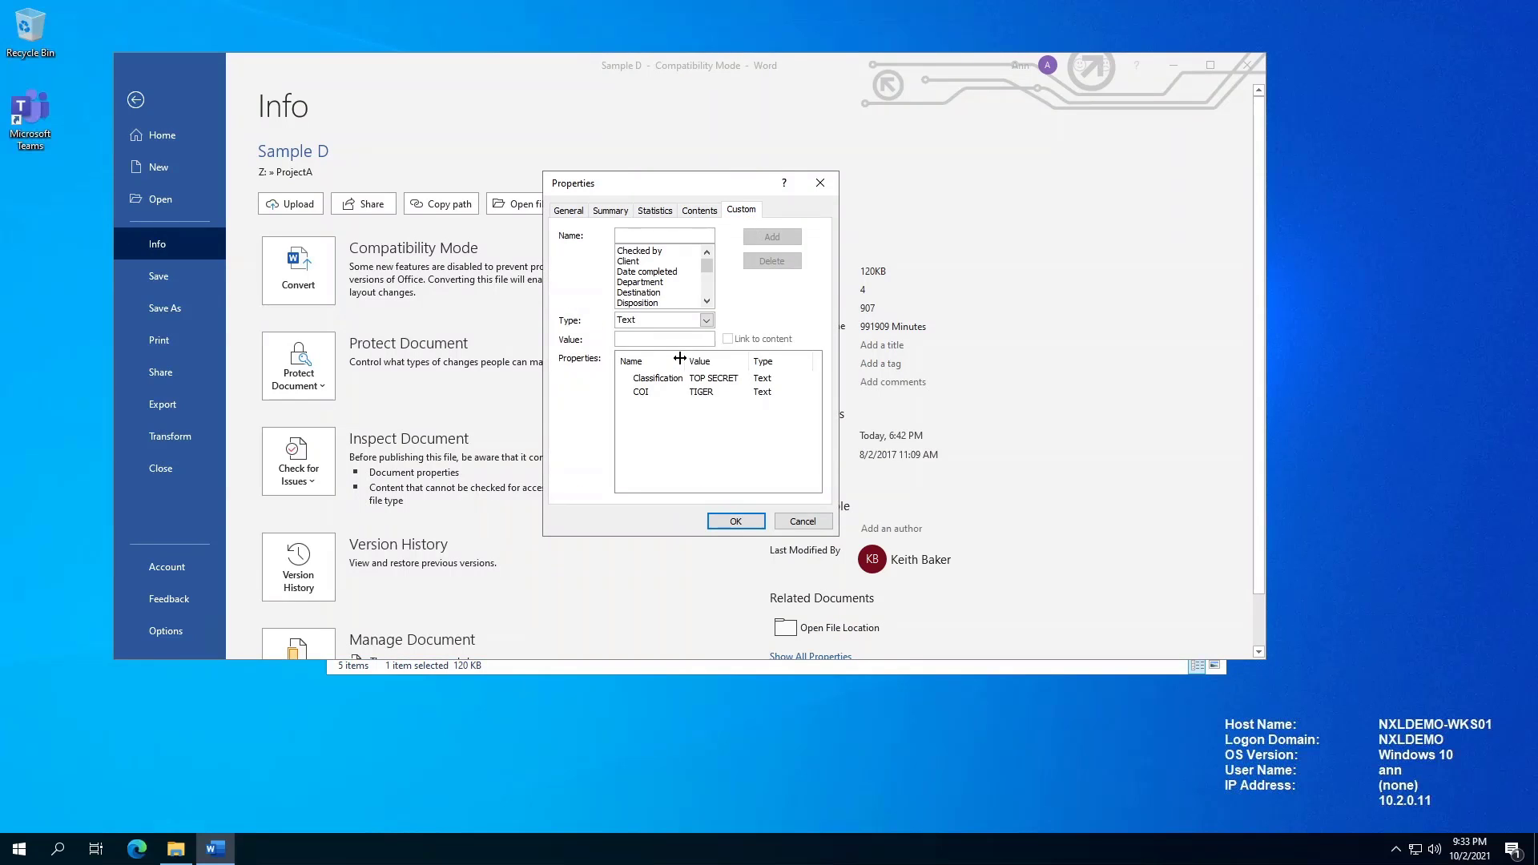